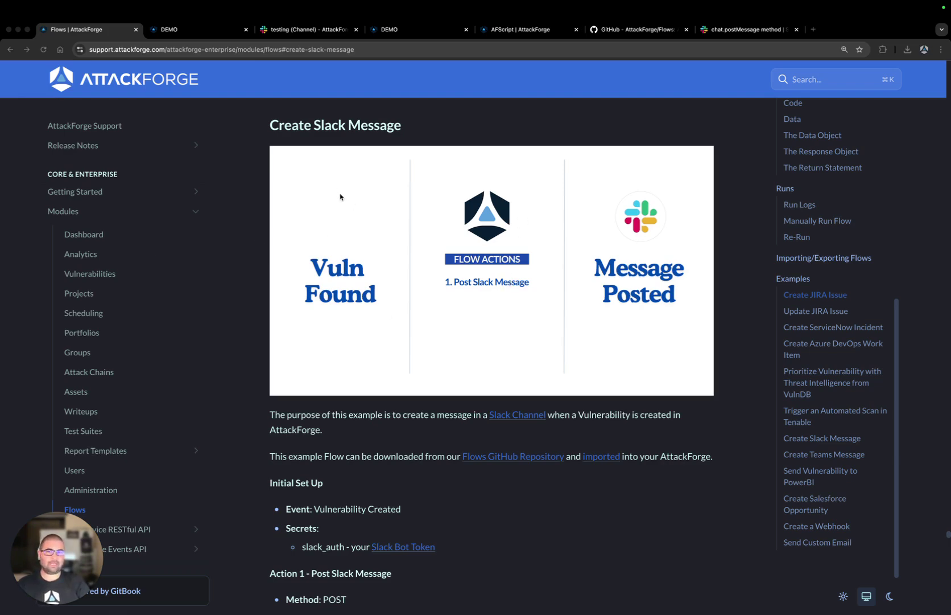
Review the Create Slack Message example in the documentation and open the Slack folder of the Flows GitHub repository
{"action": "scroll", "coordinate": [359, 245], "scroll_direction": "down", "scroll_amount": 5}
{"action": "scroll", "coordinate": [400, 267], "scroll_direction": "down", "scroll_amount": 5}
{"action": "scroll", "coordinate": [403, 265], "scroll_direction": "up", "scroll_amount": 9}
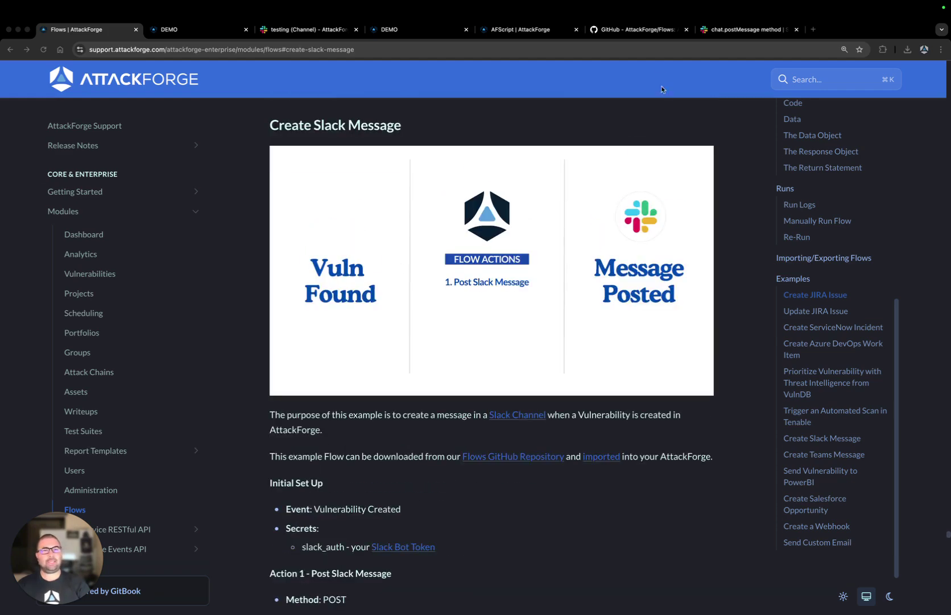
{"action": "left_click", "coordinate": [644, 29]}
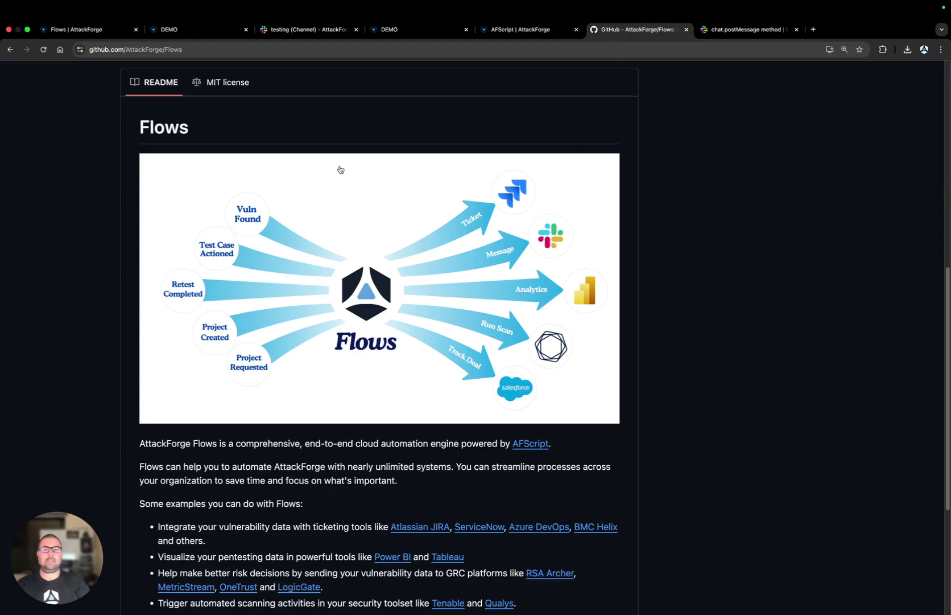
{"action": "scroll", "coordinate": [337, 169], "scroll_direction": "up", "scroll_amount": 7}
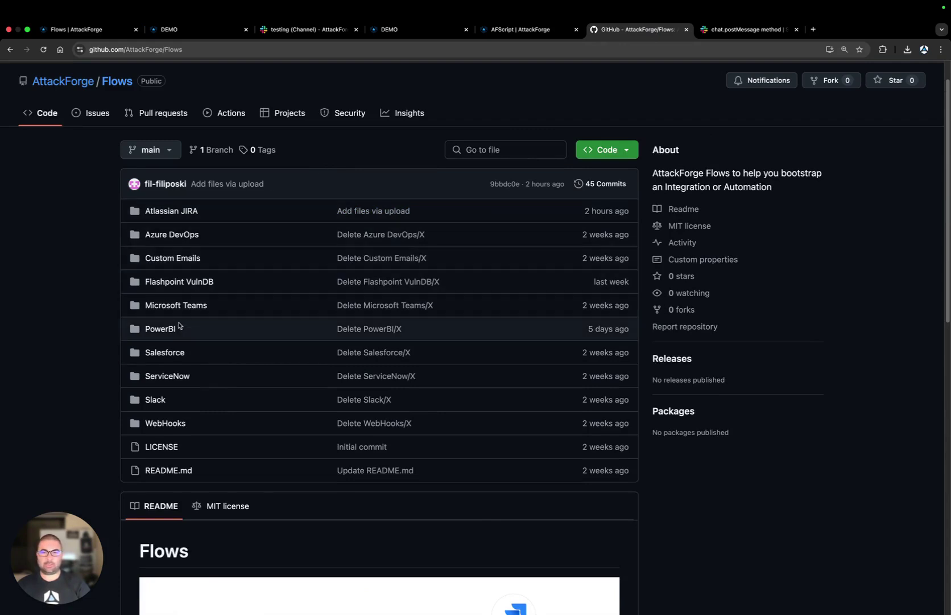
{"action": "left_click", "coordinate": [154, 399]}
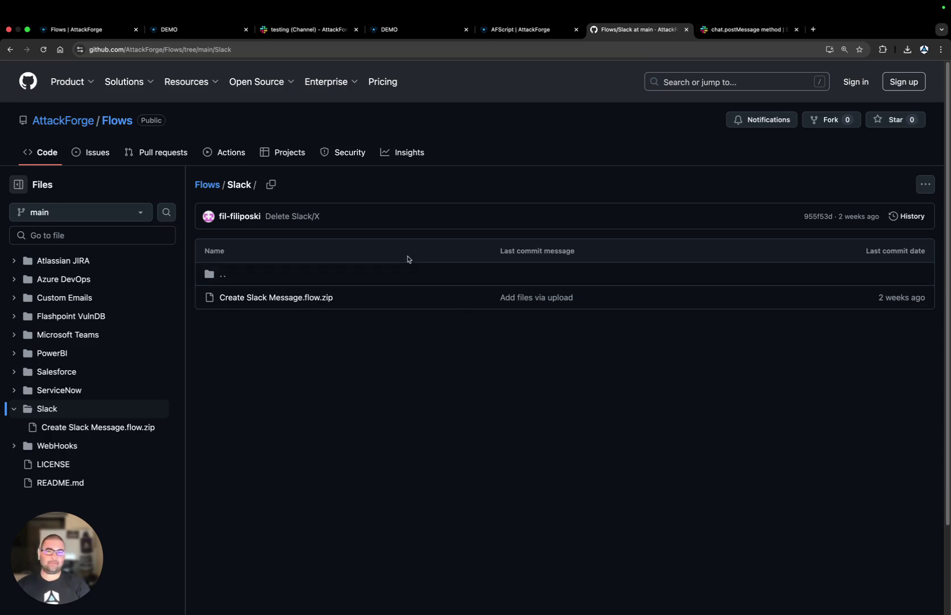
Switch to the ACME Corp. Web App Pentest project in AttackForge and start a new vulnerability using the Reflected Cross Site Scripting writeup
{"action": "left_click", "coordinate": [202, 34]}
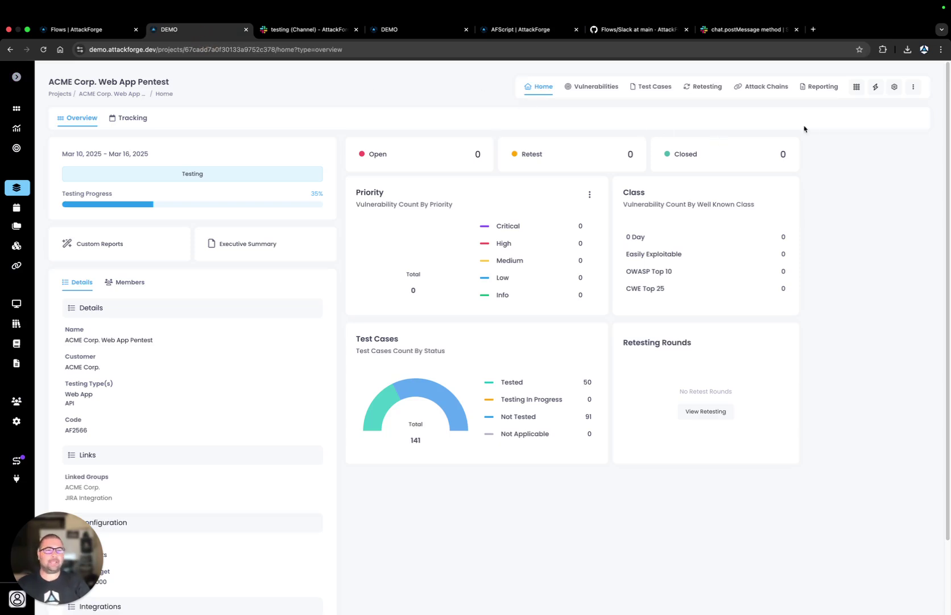
{"action": "left_click", "coordinate": [876, 87]}
{"action": "left_click", "coordinate": [862, 105]}
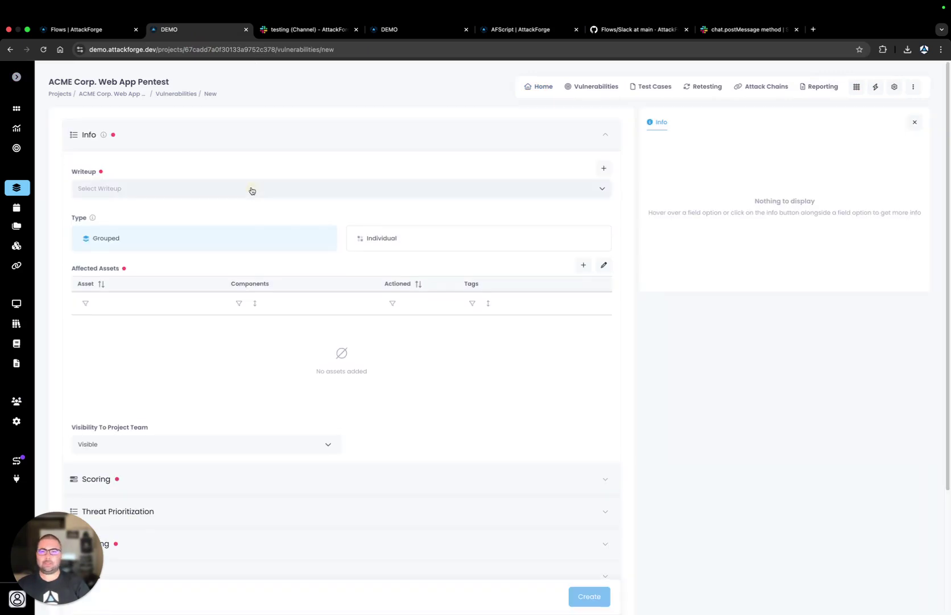
{"action": "left_click", "coordinate": [252, 189]}
{"action": "type", "text": "reflected cross"}
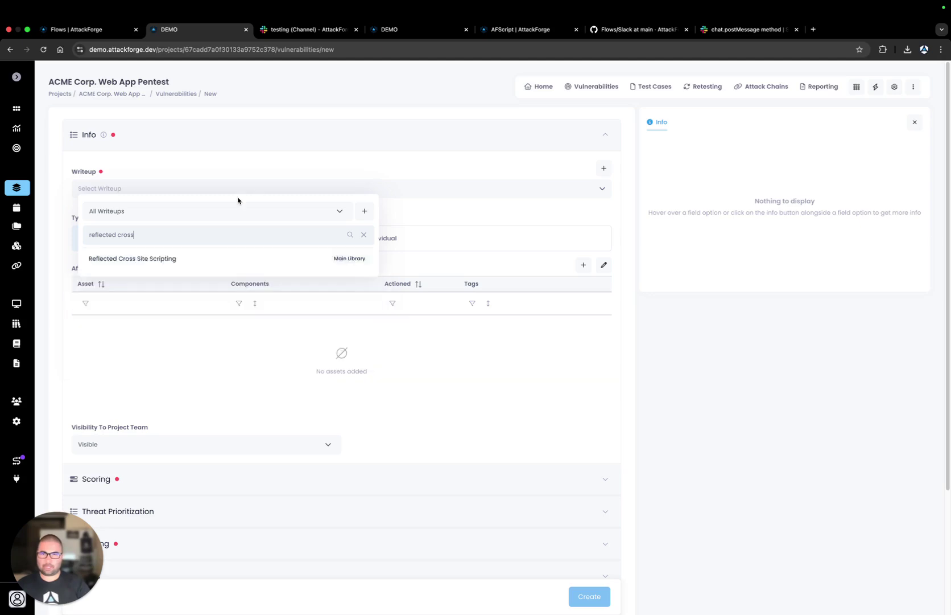
{"action": "left_click", "coordinate": [146, 261]}
Add bat-portal.attackforge.com and bat-api.attackforge.com as affected assets and create the vulnerability
{"action": "left_click", "coordinate": [580, 267]}
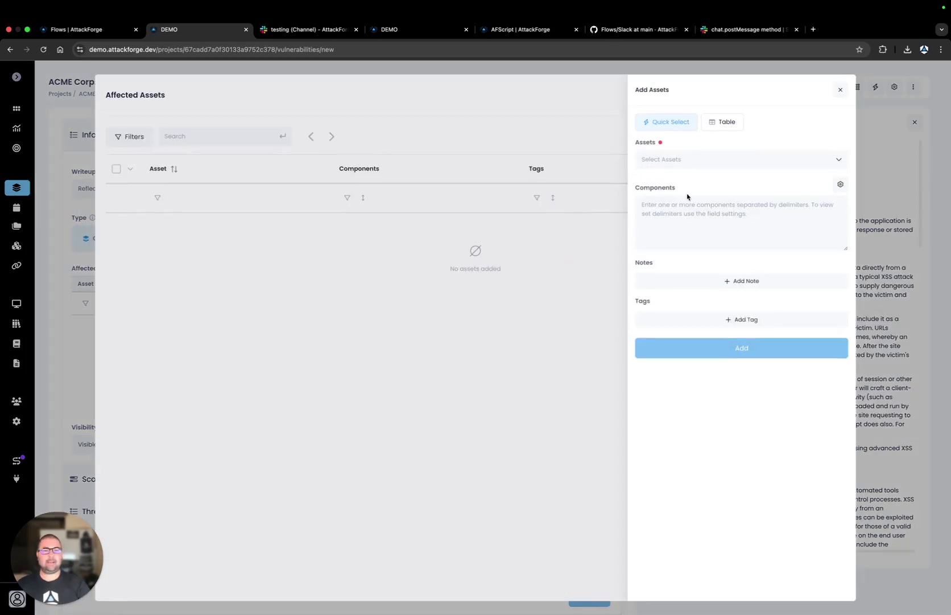
{"action": "left_click", "coordinate": [684, 165]}
{"action": "left_click", "coordinate": [678, 207]}
{"action": "left_click", "coordinate": [671, 234]}
{"action": "left_click", "coordinate": [677, 364]}
{"action": "left_click", "coordinate": [835, 95]}
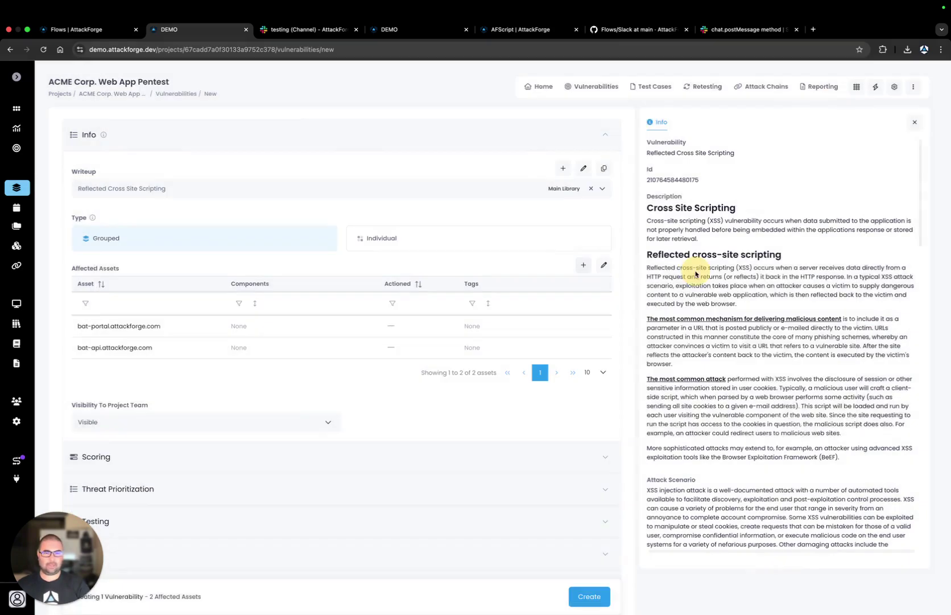
{"action": "mouse_move", "coordinate": [592, 596]}
{"action": "left_click", "coordinate": [605, 575]}
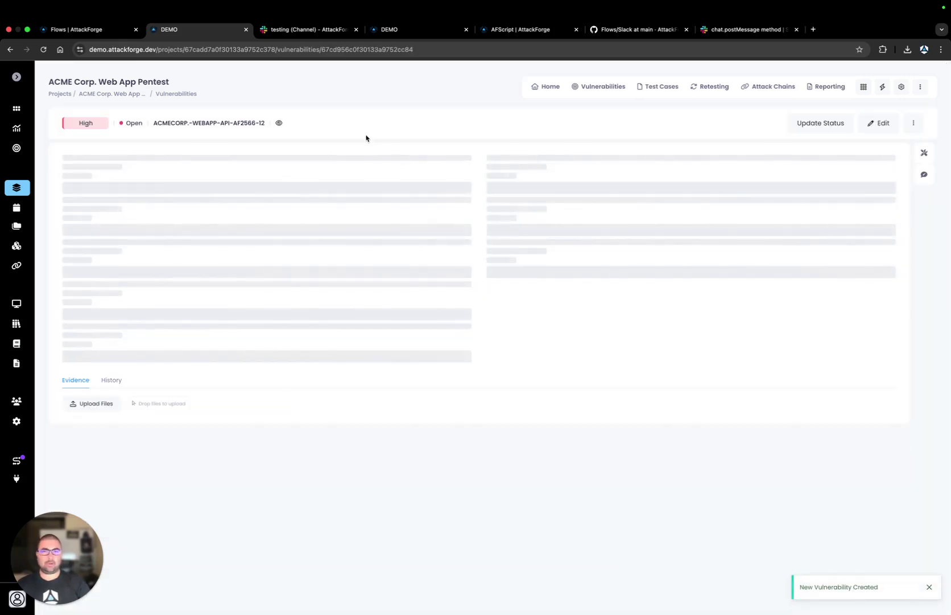
Check the testing channel in Slack for the posted message and open the Create Slack Message flow in AttackForge
{"action": "left_click", "coordinate": [298, 33]}
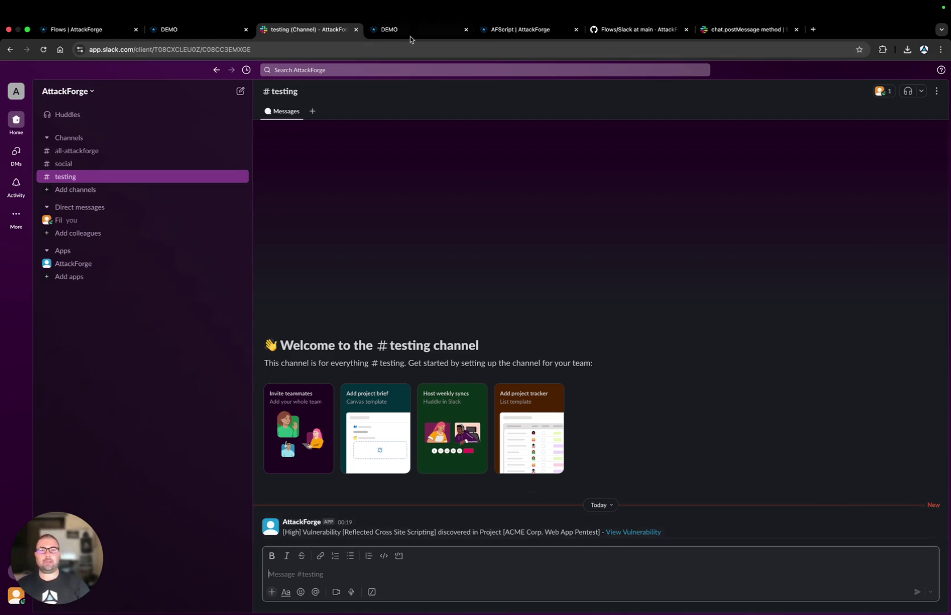
{"action": "left_click", "coordinate": [405, 32]}
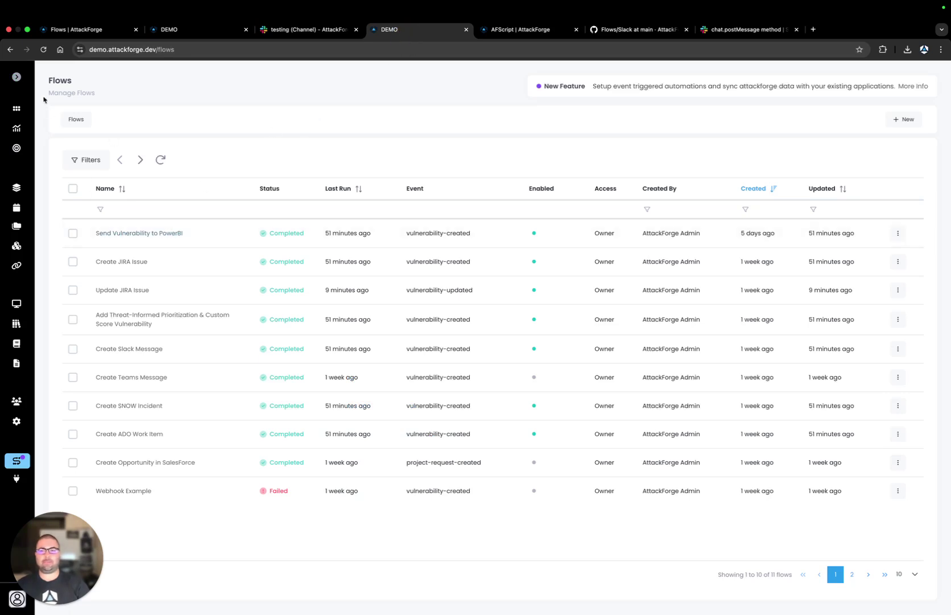
{"action": "left_click", "coordinate": [16, 77]}
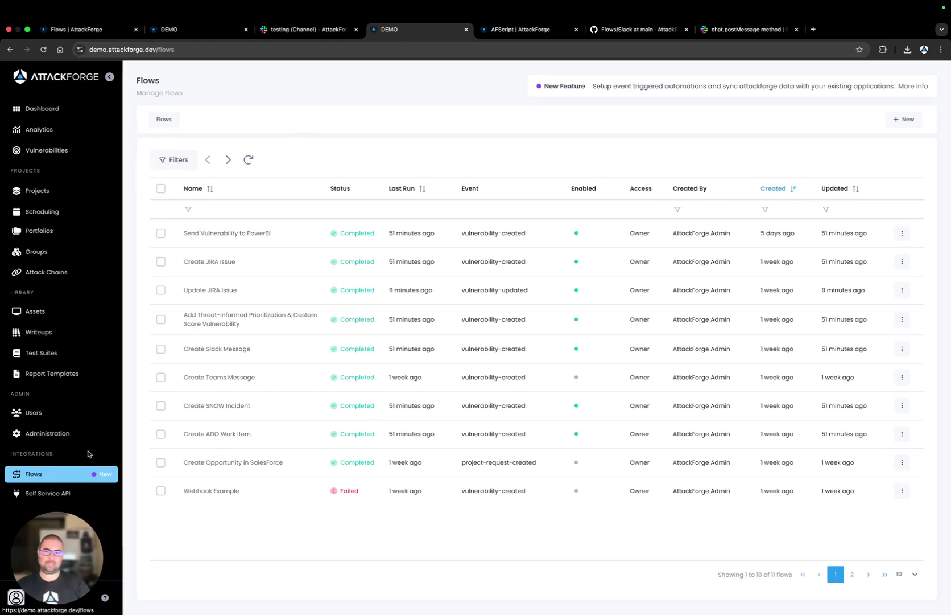
{"action": "left_click", "coordinate": [111, 78]}
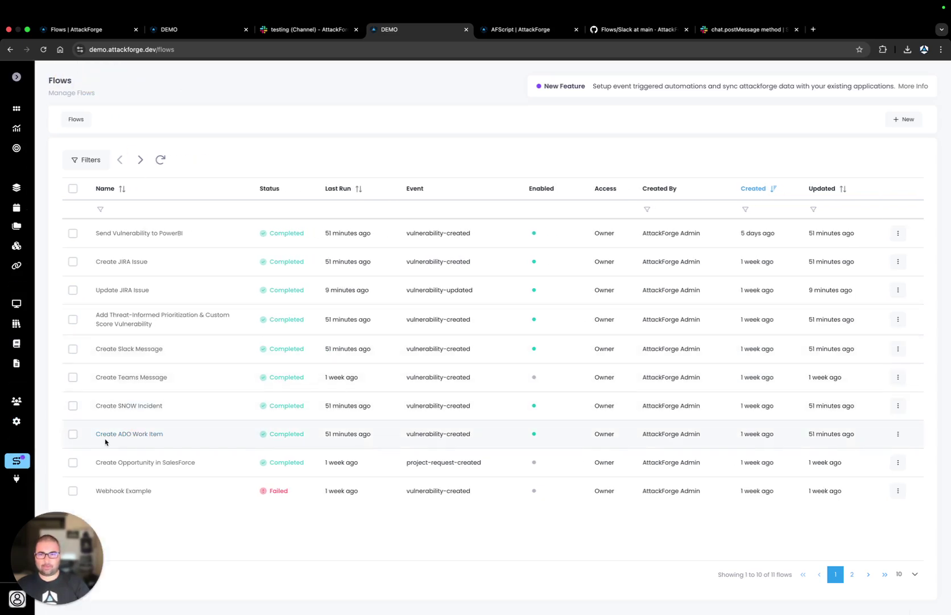
{"action": "left_click", "coordinate": [125, 349]}
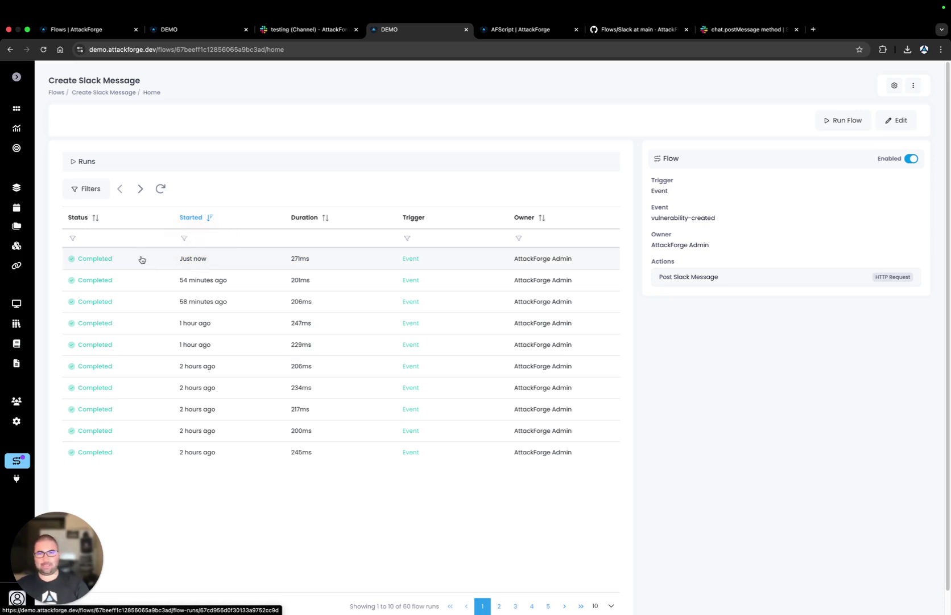
Recheck the Slack testing channel, open the most recent run of the Create Slack Message flow and inspect its triggering event
{"action": "left_click", "coordinate": [309, 29]}
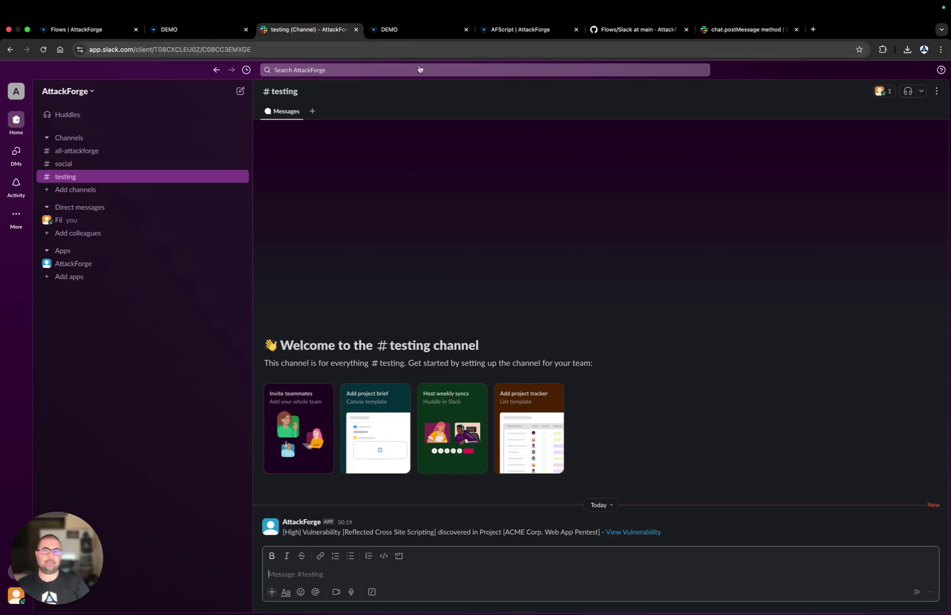
{"action": "left_click", "coordinate": [424, 30]}
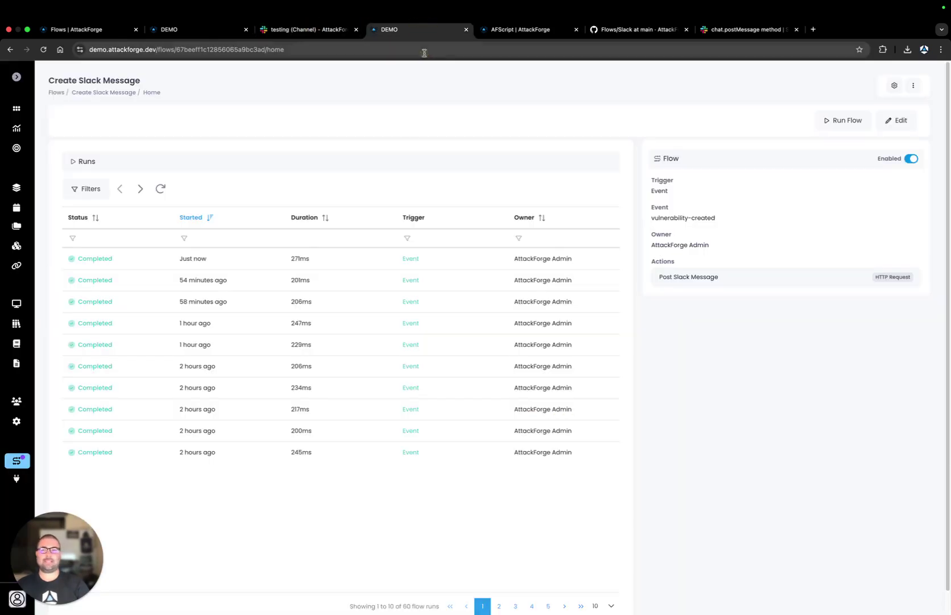
{"action": "left_click", "coordinate": [132, 258]}
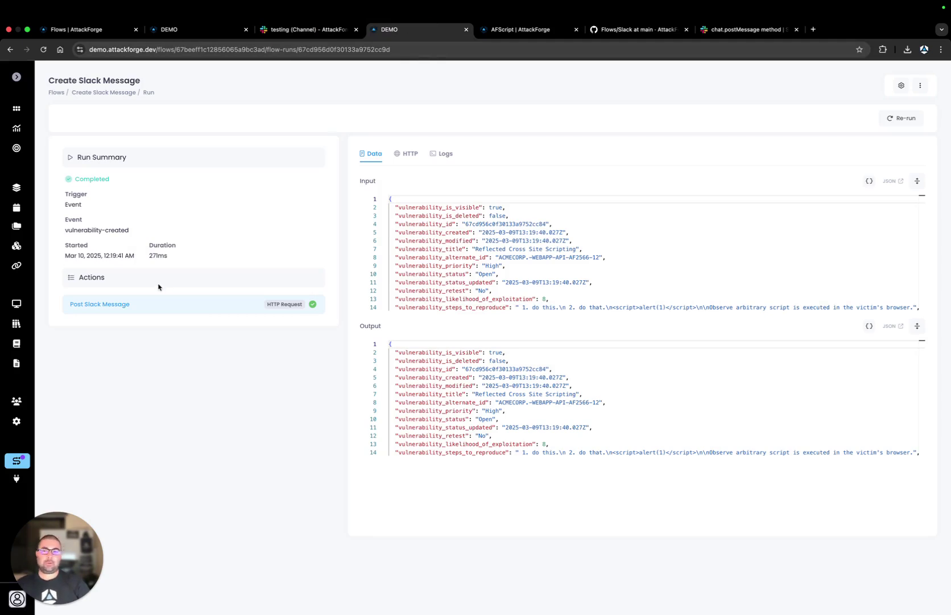
{"action": "left_click_drag", "start_coordinate": [66, 230], "coordinate": [132, 230]}
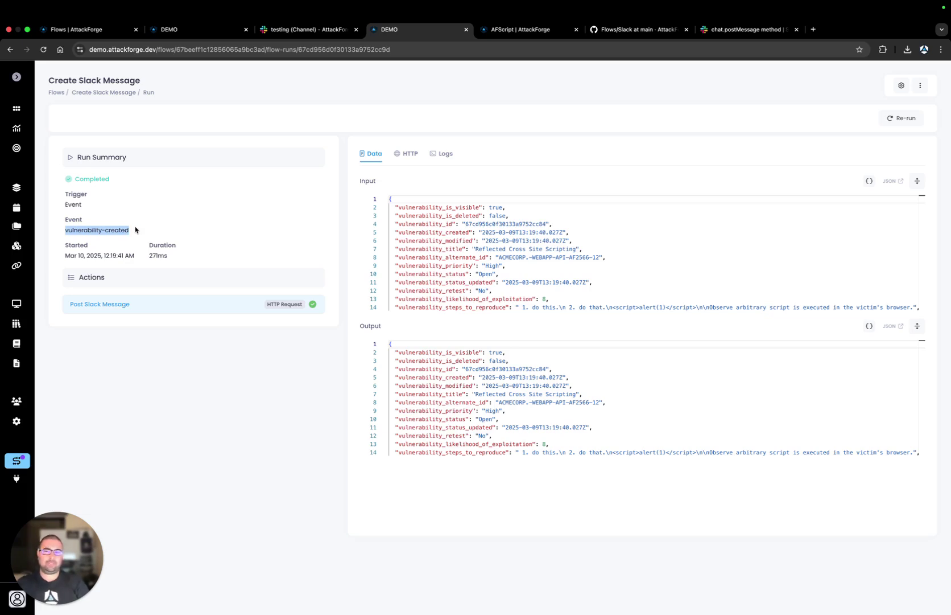
{"action": "left_click", "coordinate": [157, 355]}
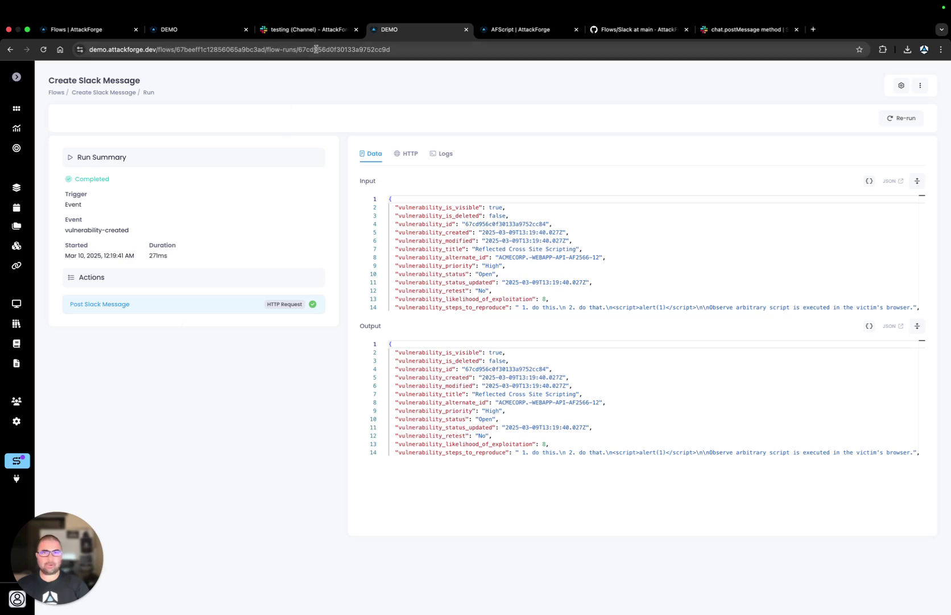
Revisit the vulnerability message in the Slack testing channel and examine the input data of the flow run's Post Slack Message action
{"action": "left_click", "coordinate": [314, 31]}
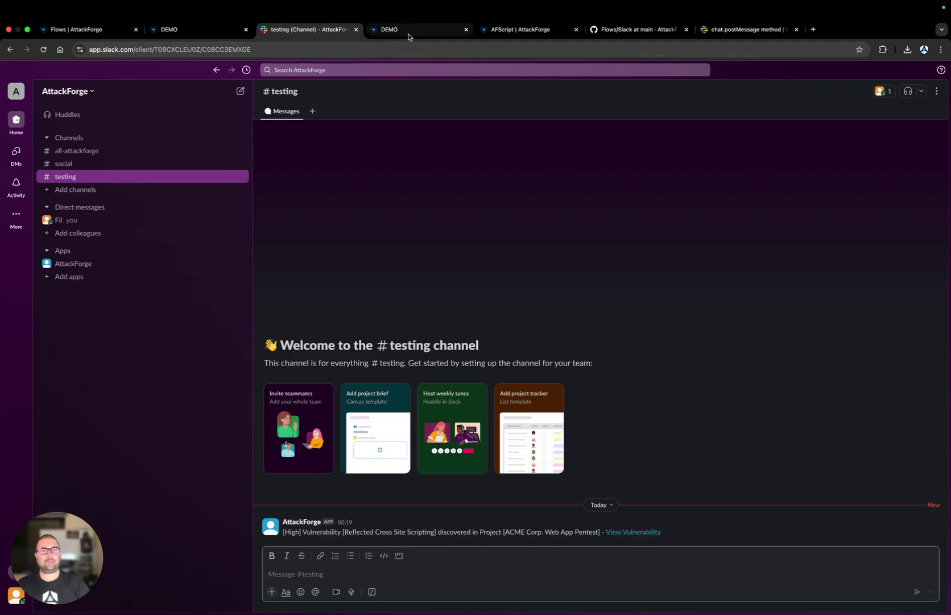
{"action": "left_click", "coordinate": [408, 36]}
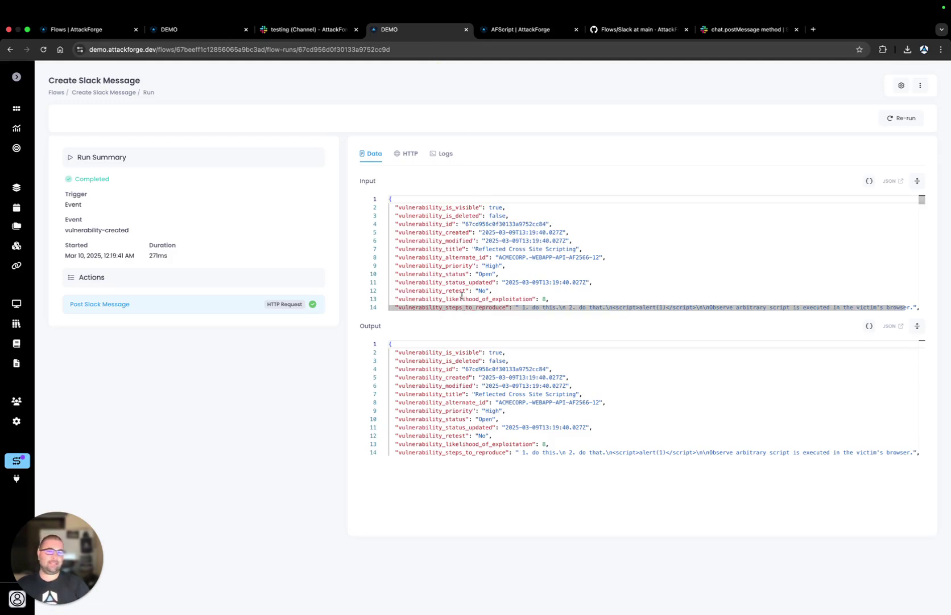
{"action": "scroll", "coordinate": [469, 251], "scroll_direction": "down", "scroll_amount": 4}
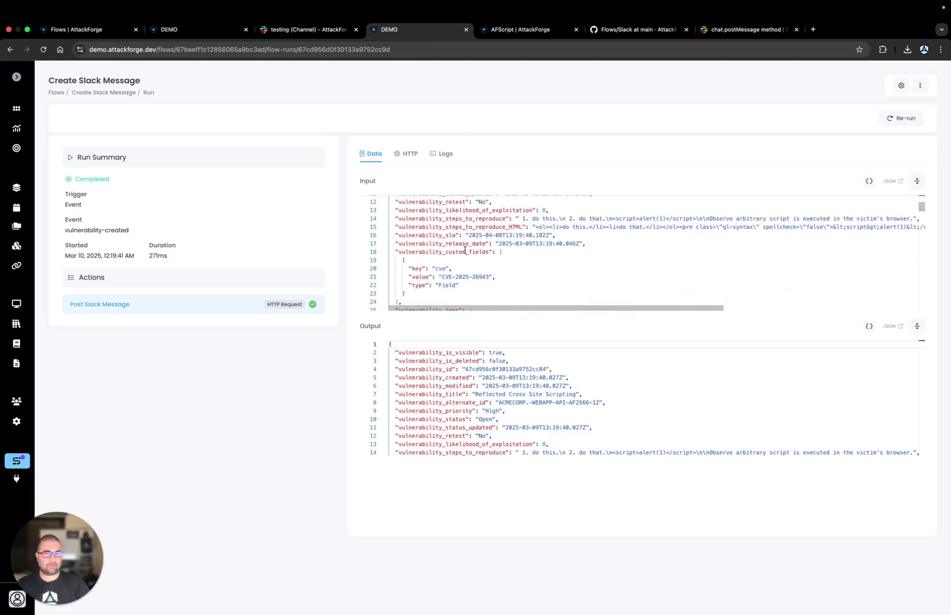
{"action": "scroll", "coordinate": [464, 241], "scroll_direction": "up", "scroll_amount": 4}
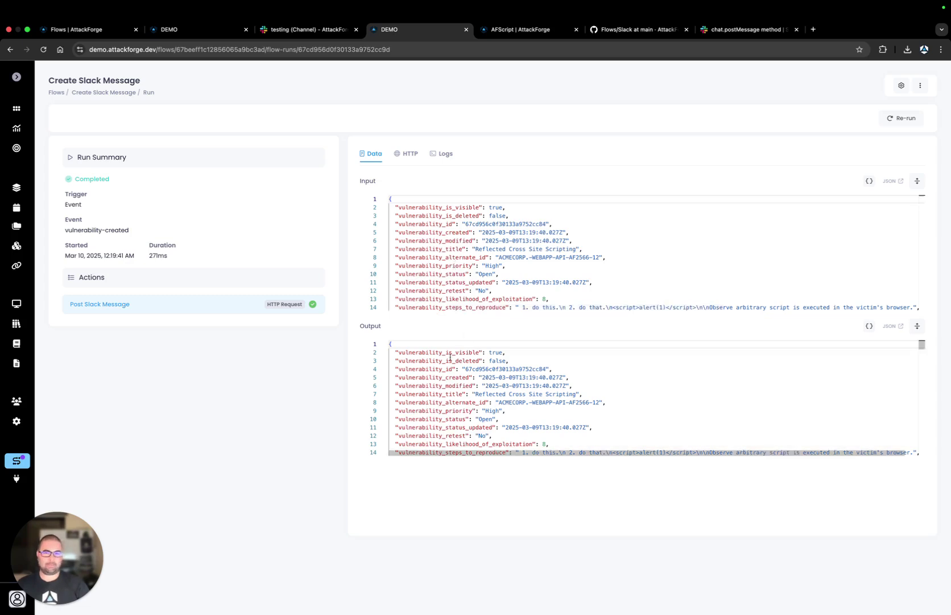
Examine the HTTP details of the Post Slack Message action: the request URL, request headers and response headers
{"action": "left_click", "coordinate": [405, 155]}
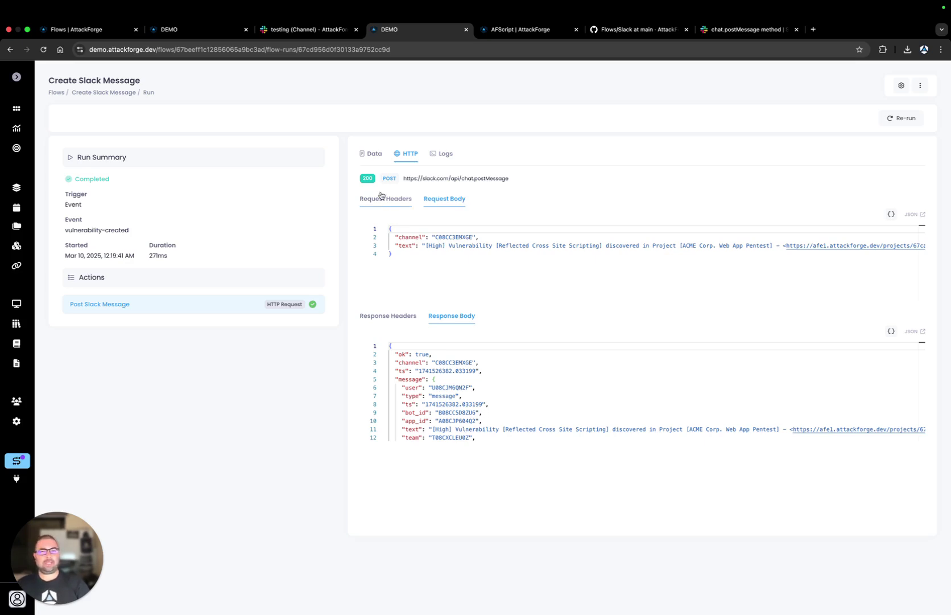
{"action": "left_click_drag", "start_coordinate": [403, 178], "coordinate": [529, 181]}
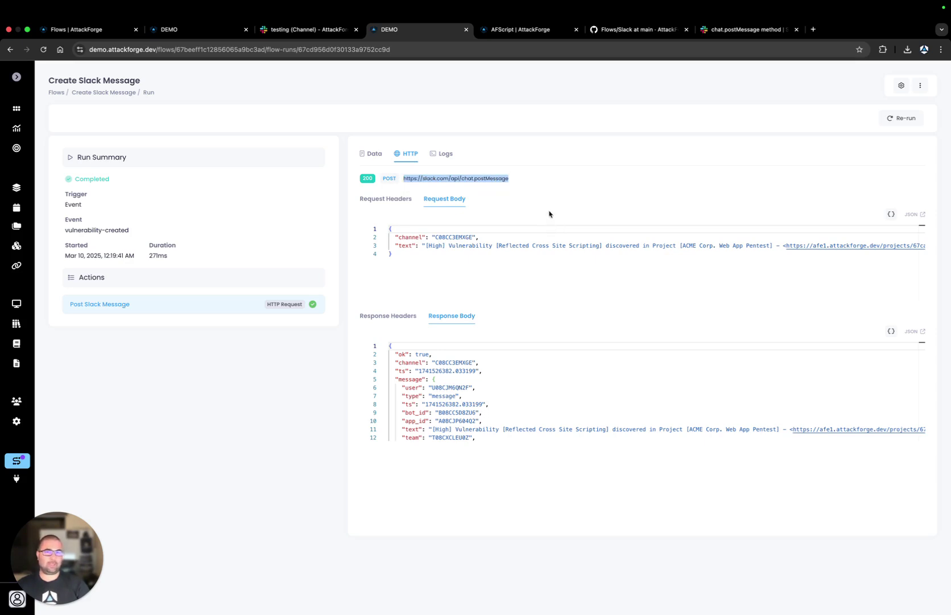
{"action": "left_click", "coordinate": [520, 179]}
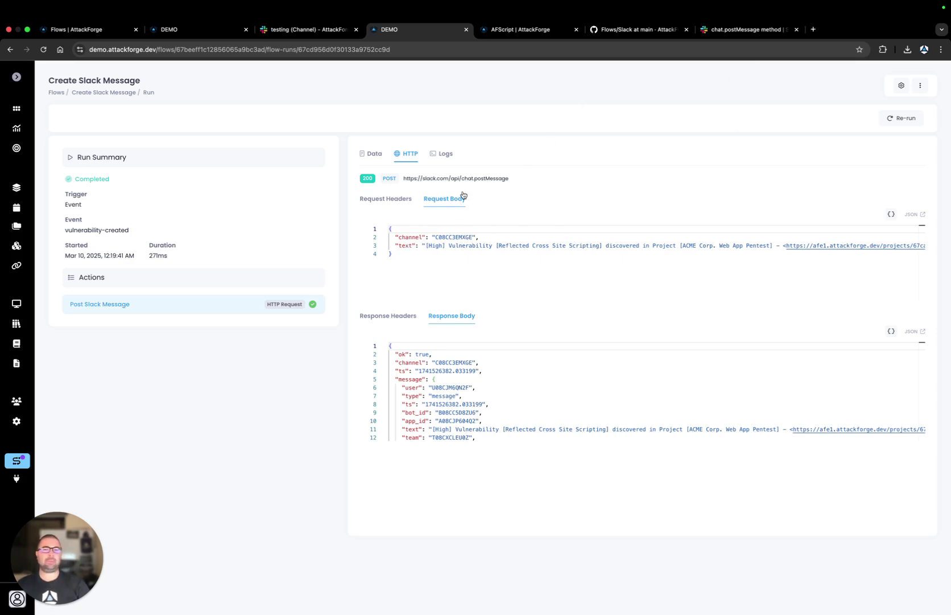
{"action": "left_click", "coordinate": [406, 202]}
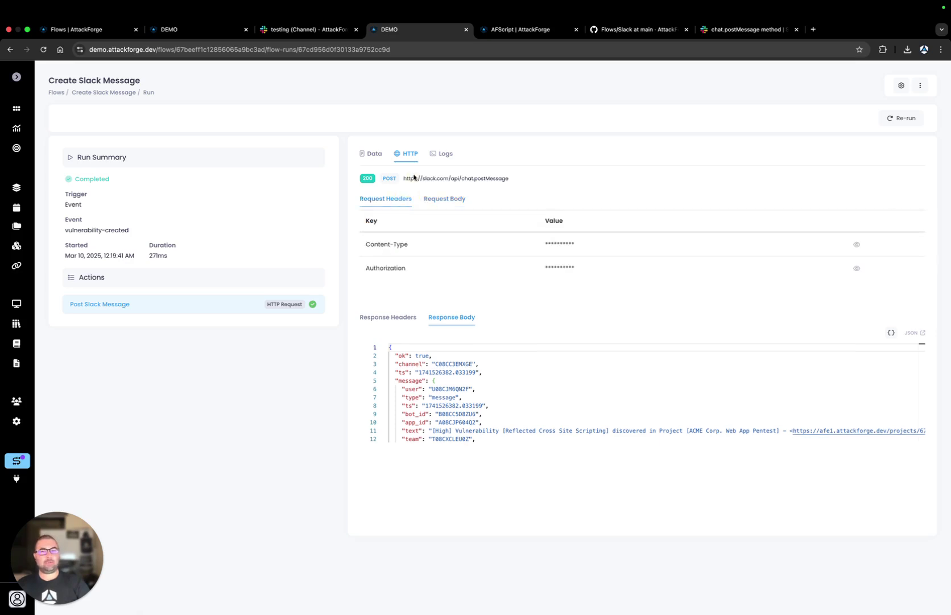
{"action": "left_click", "coordinate": [399, 323]}
{"action": "left_click", "coordinate": [433, 317]}
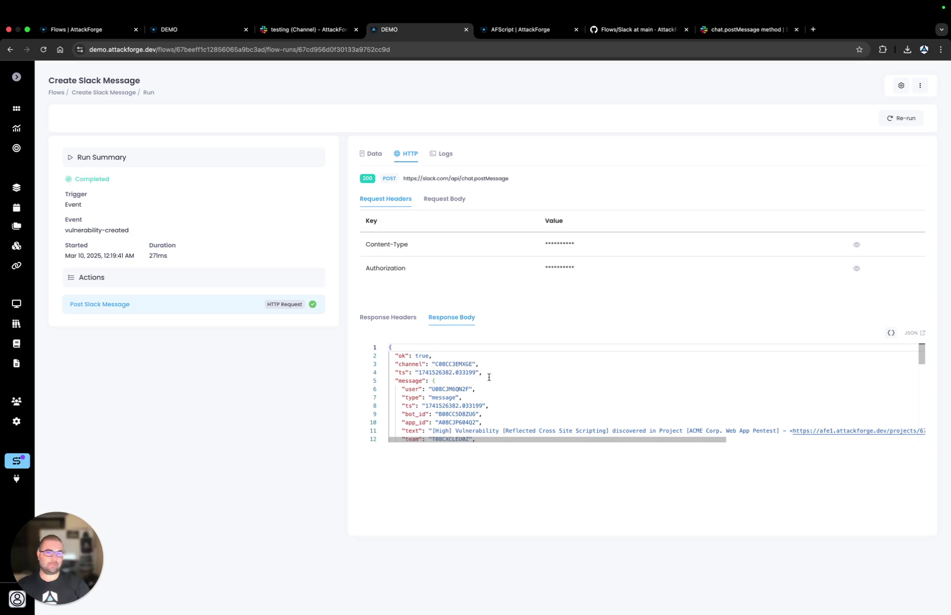
Inspect the ok value and the rest of the HTTP response body, and view the action's logs
{"action": "left_click", "coordinate": [401, 356]}
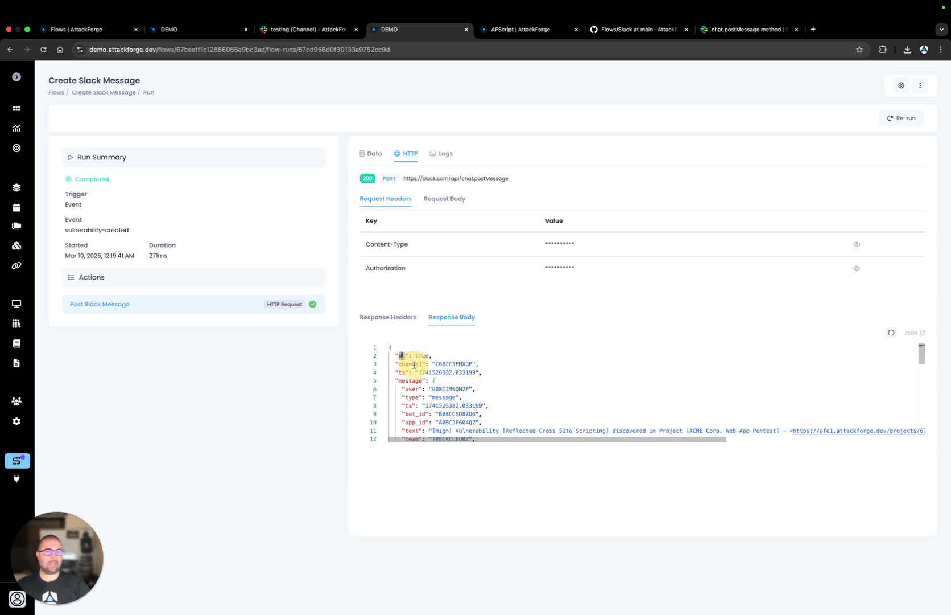
{"action": "double_click", "coordinate": [423, 355]}
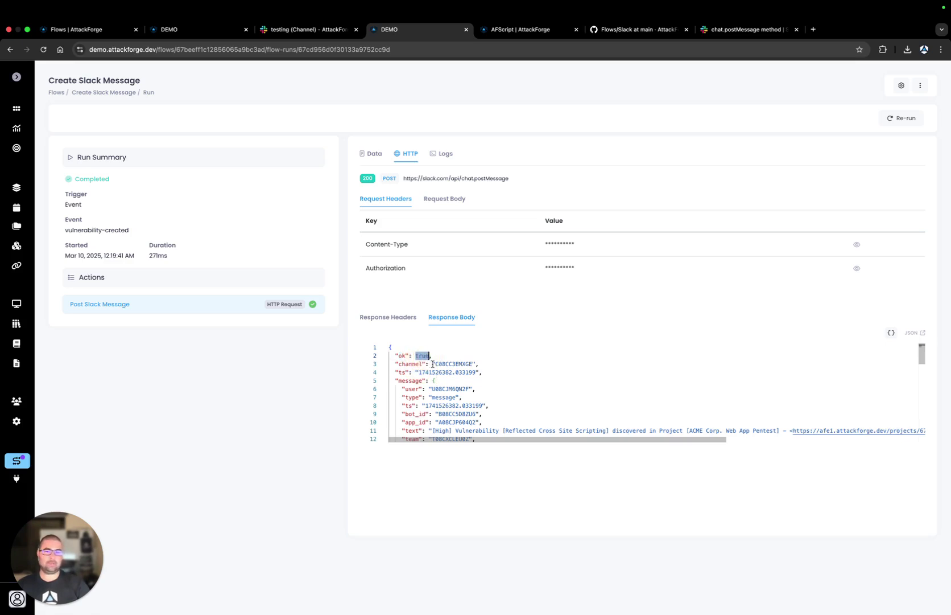
{"action": "scroll", "coordinate": [432, 363], "scroll_direction": "down", "scroll_amount": 3}
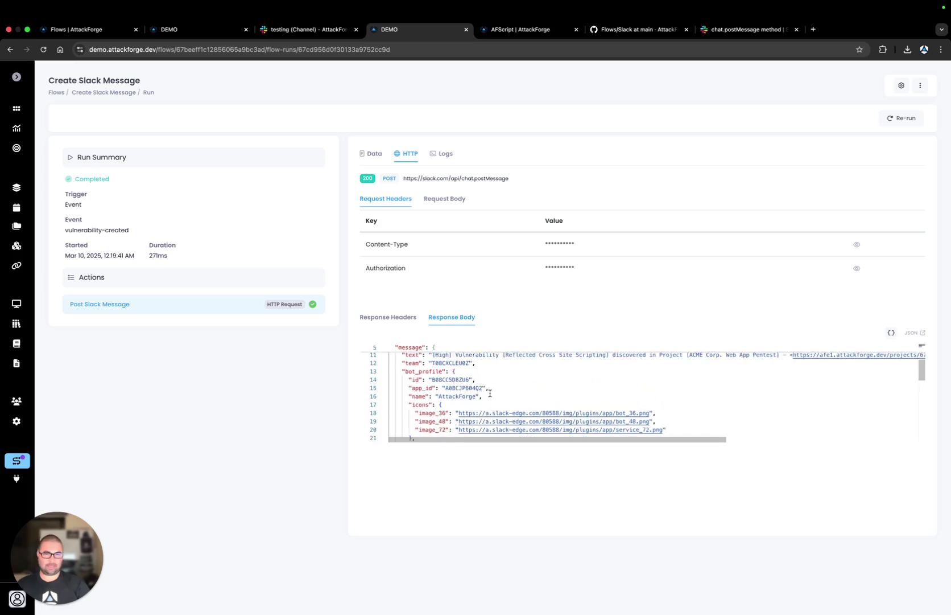
{"action": "scroll", "coordinate": [487, 393], "scroll_direction": "up", "scroll_amount": 3}
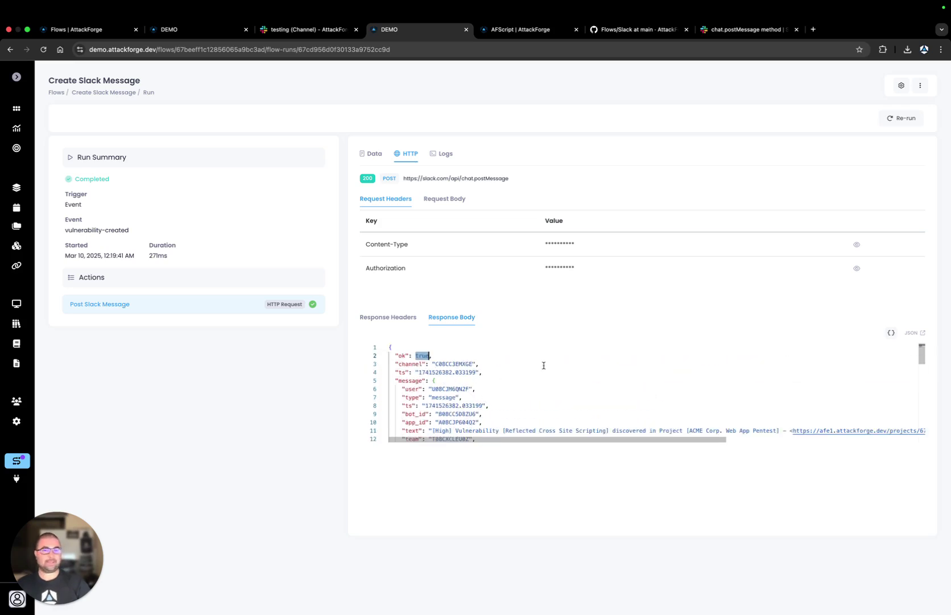
{"action": "left_click", "coordinate": [503, 153]}
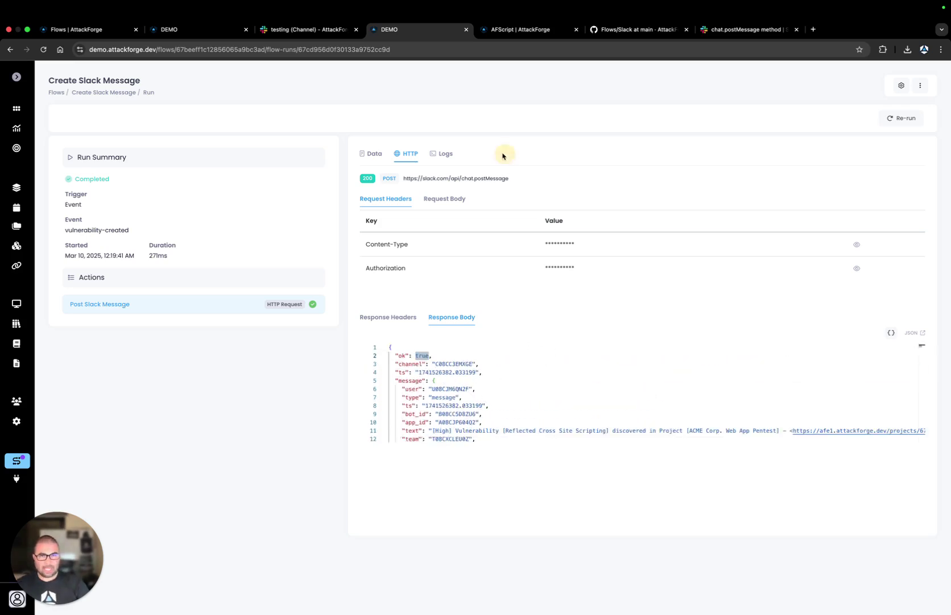
{"action": "left_click", "coordinate": [440, 153]}
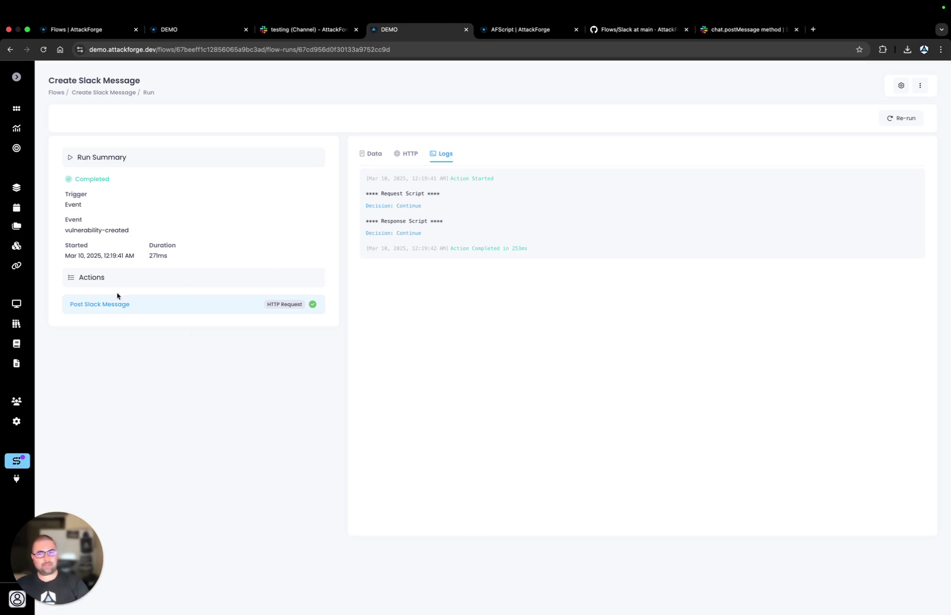
Open the Create Slack Message flow for editing and inspect the Post Slack Message action's request URL
{"action": "left_click", "coordinate": [131, 93]}
{"action": "left_click", "coordinate": [895, 120]}
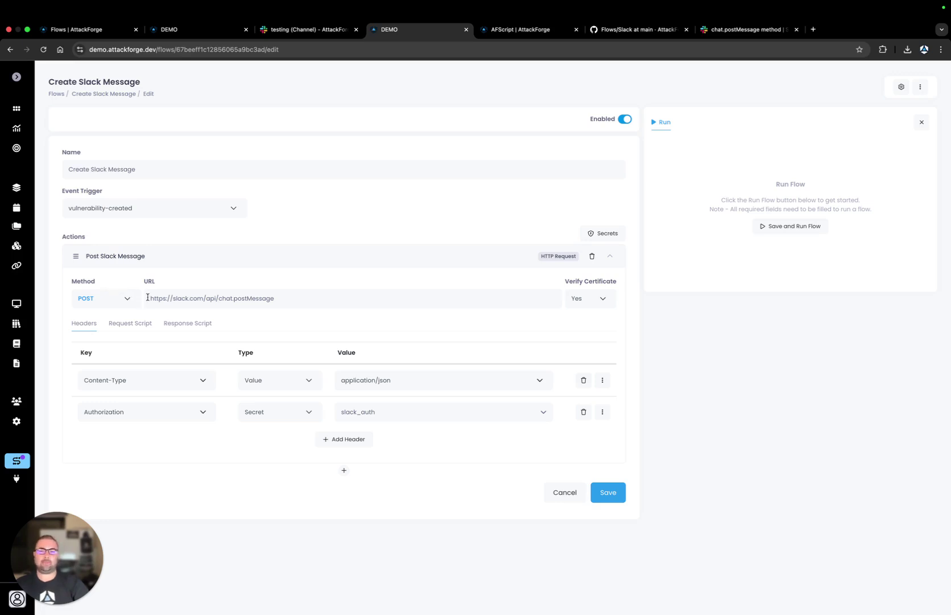
{"action": "left_click_drag", "start_coordinate": [150, 297], "coordinate": [316, 307]}
{"action": "left_click", "coordinate": [308, 303]}
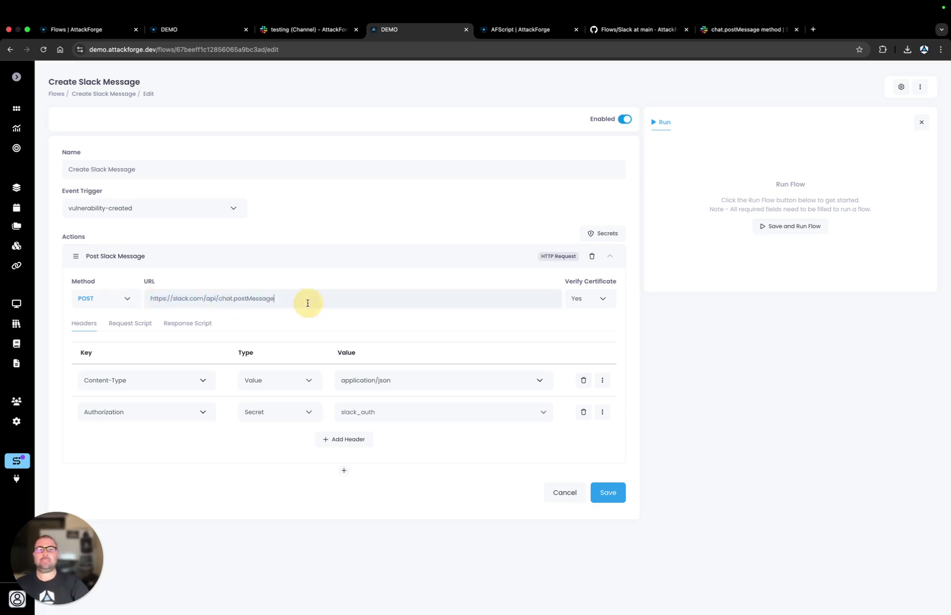
Review the facts and required arguments of the chat.postMessage method in the Slack API documentation
{"action": "left_click", "coordinate": [735, 32]}
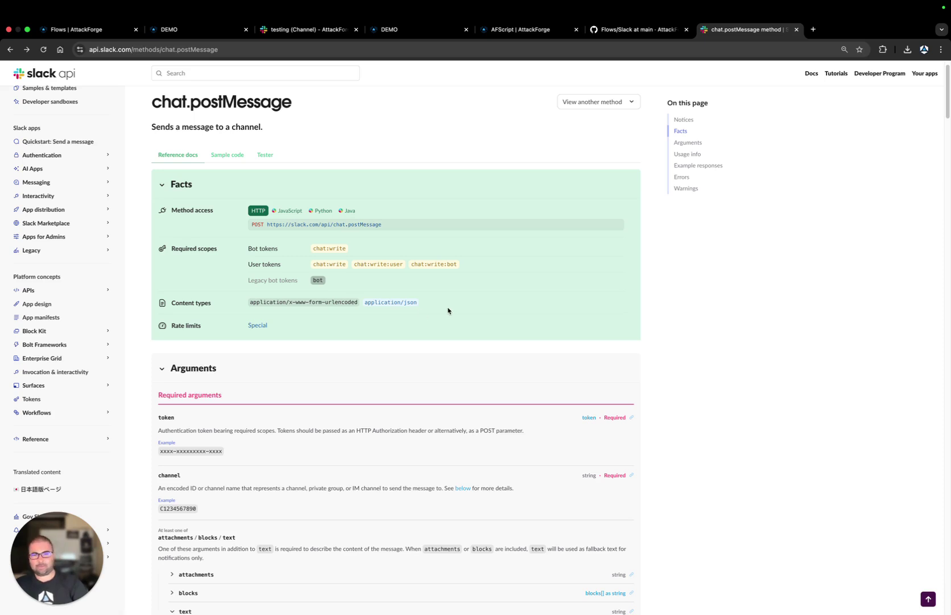
{"action": "scroll", "coordinate": [448, 311], "scroll_direction": "down", "scroll_amount": 1}
{"action": "scroll", "coordinate": [448, 310], "scroll_direction": "down", "scroll_amount": 1}
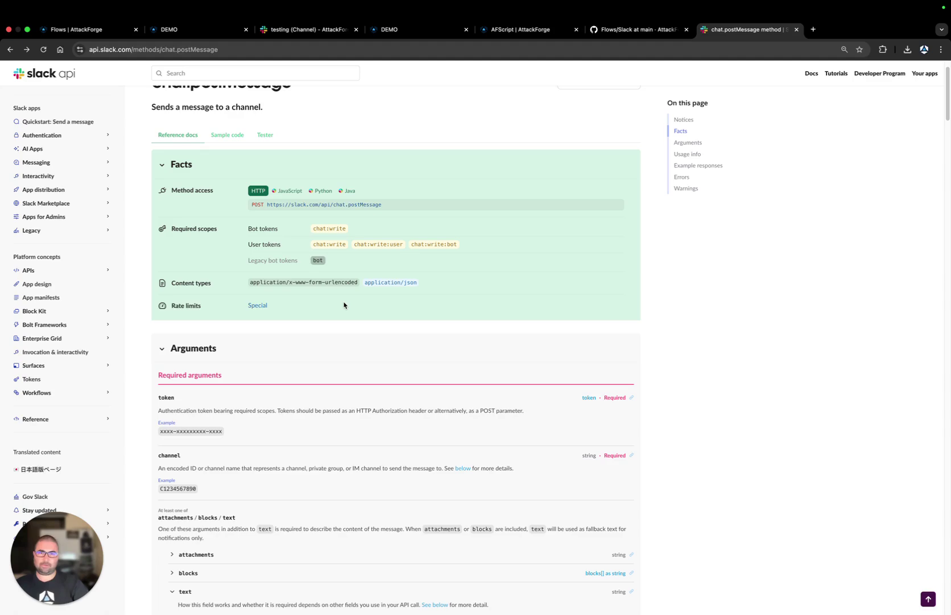
{"action": "scroll", "coordinate": [343, 305], "scroll_direction": "down", "scroll_amount": 3}
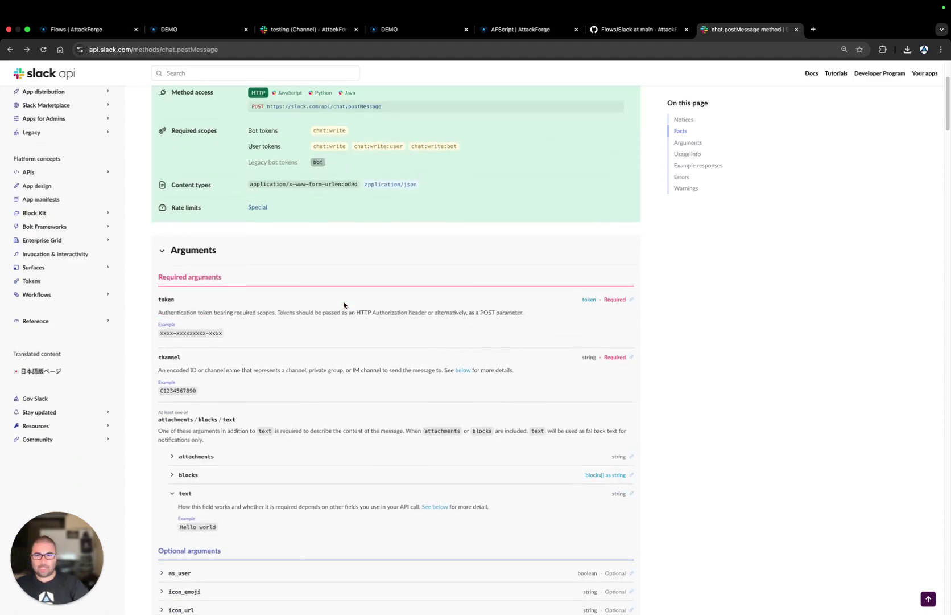
{"action": "scroll", "coordinate": [342, 306], "scroll_direction": "down", "scroll_amount": 2}
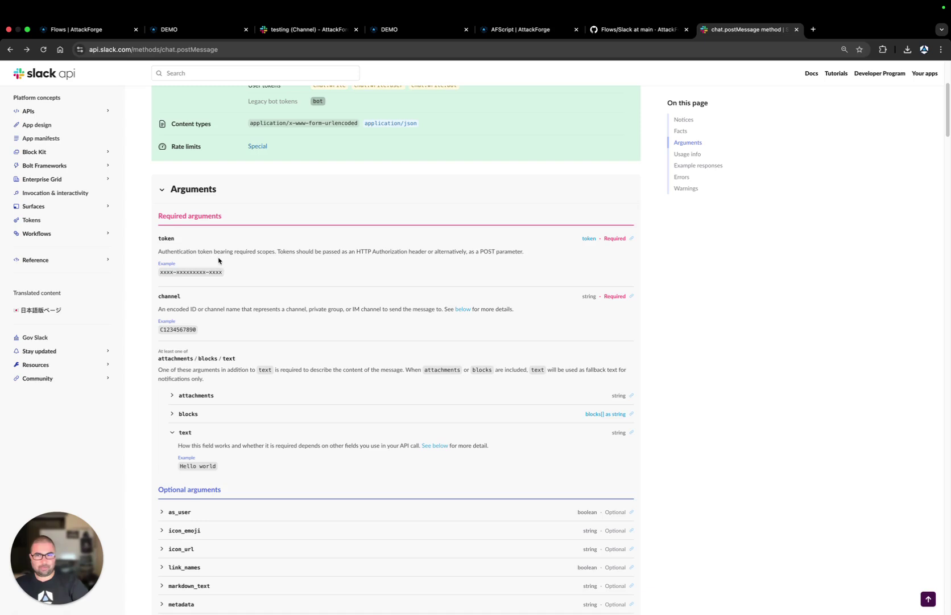
{"action": "scroll", "coordinate": [219, 279], "scroll_direction": "down", "scroll_amount": 1}
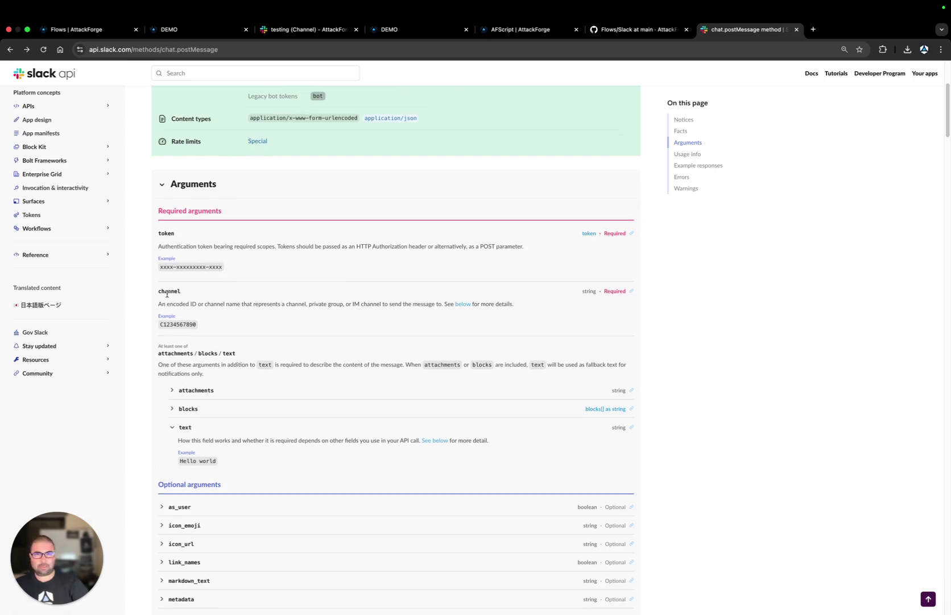
Check the channel ID in the Slack testing channel's web address against the channel and text arguments in the chat.postMessage documentation
{"action": "left_click", "coordinate": [290, 32]}
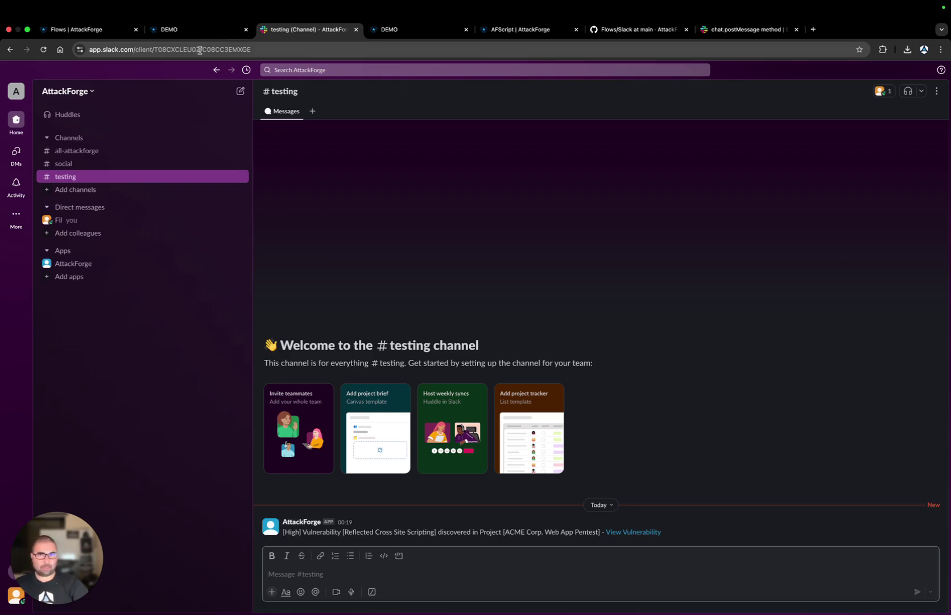
{"action": "left_click", "coordinate": [726, 29]}
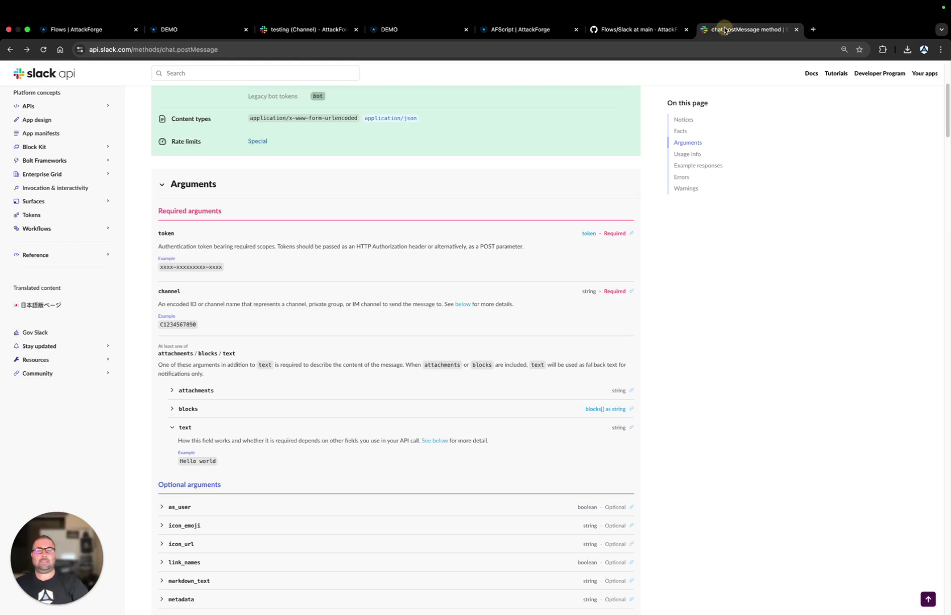
{"action": "scroll", "coordinate": [253, 273], "scroll_direction": "down", "scroll_amount": 1}
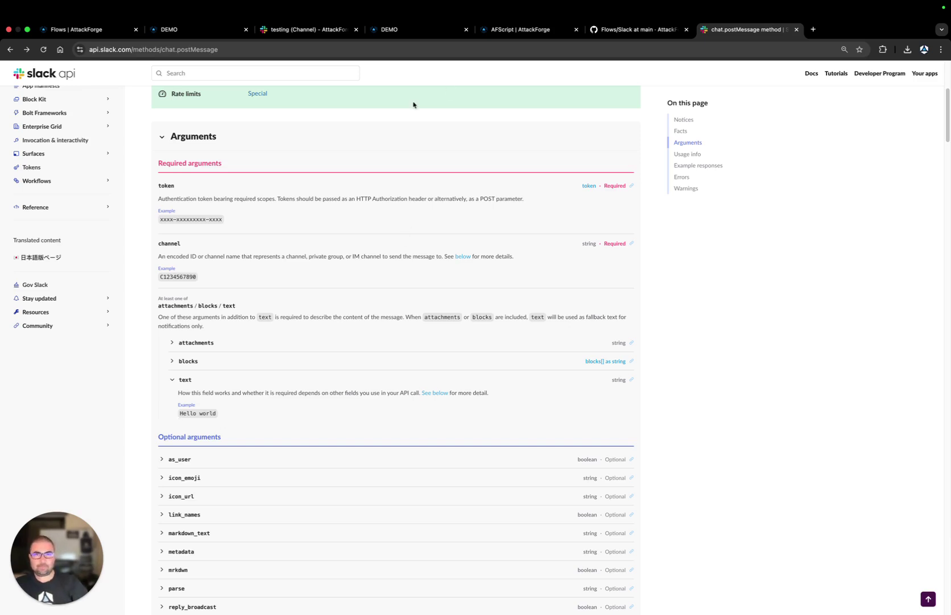
Return to the Create Slack Message flow editor and view the stored flow secrets
{"action": "left_click", "coordinate": [437, 35]}
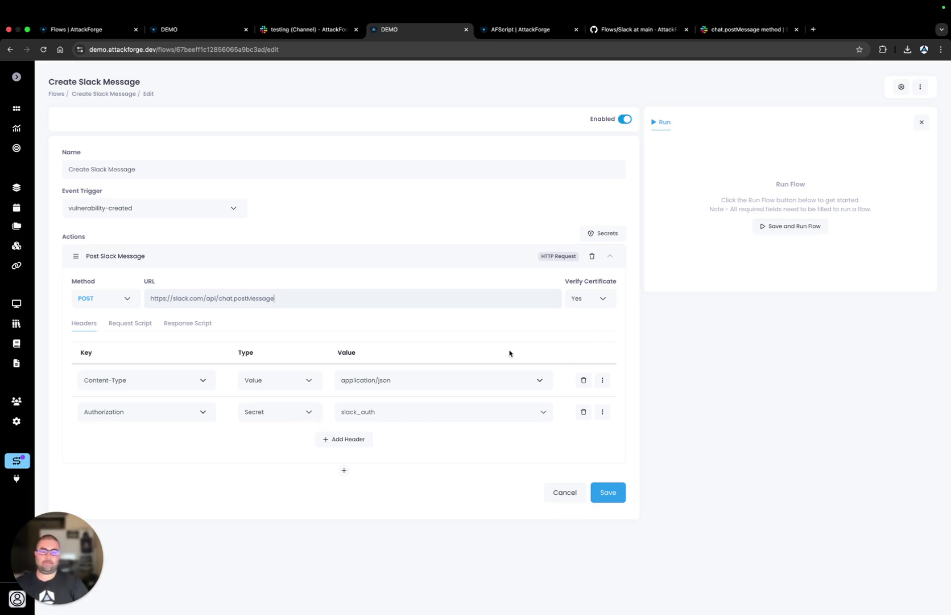
{"action": "left_click", "coordinate": [603, 235]}
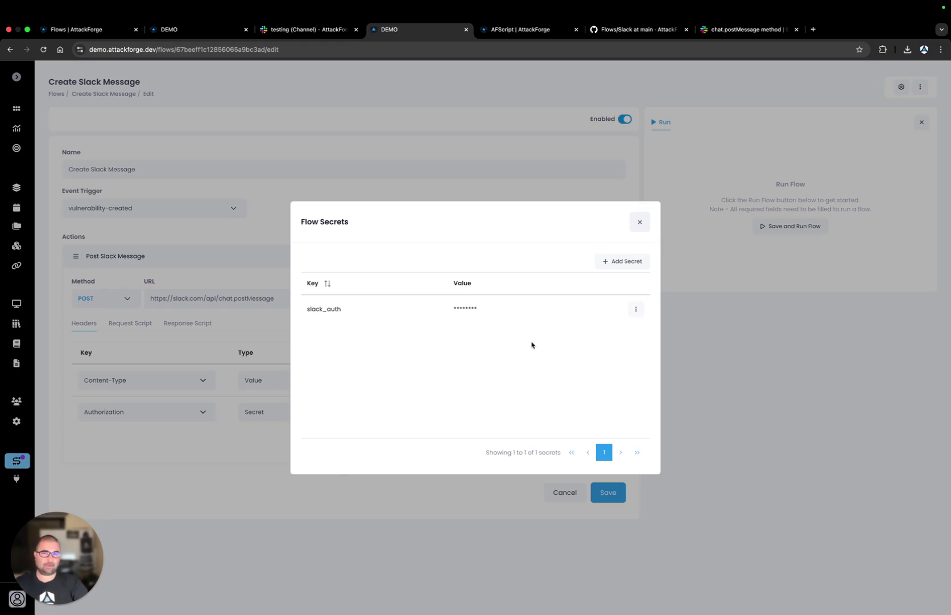
{"action": "left_click", "coordinate": [640, 223]}
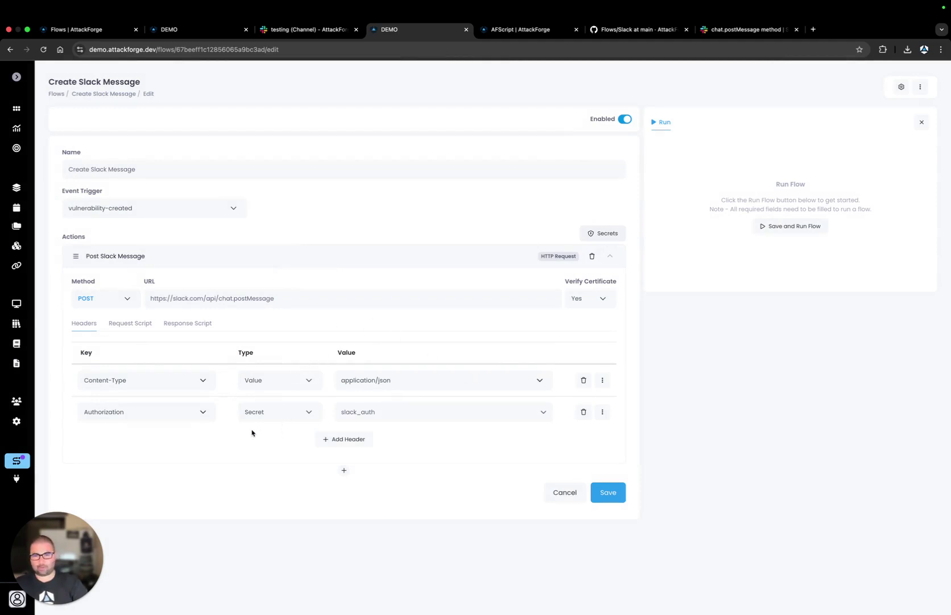
Open the Post Slack Message request script, look through its entire test context data, and consult the AFScript documentation
{"action": "left_click", "coordinate": [137, 328]}
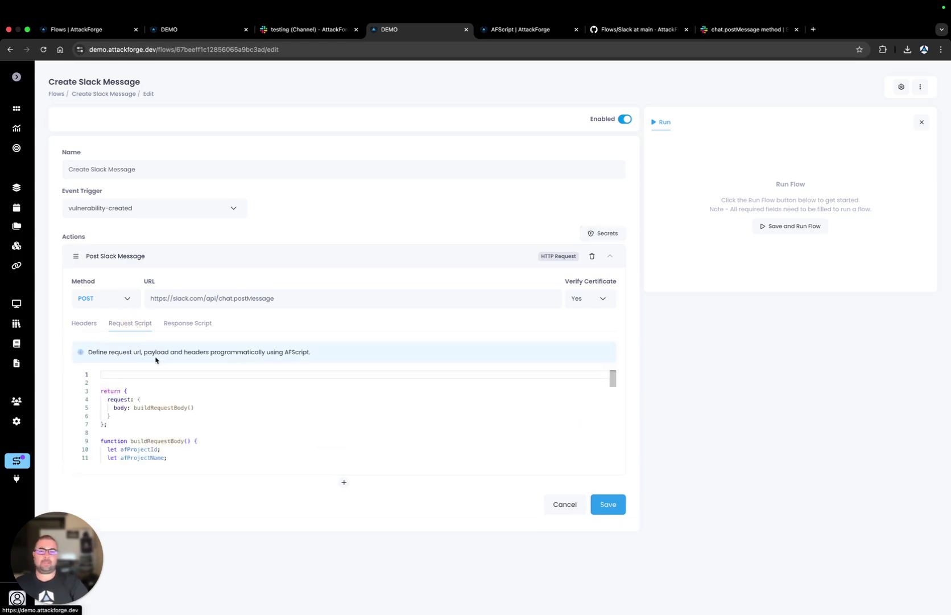
{"action": "left_click", "coordinate": [201, 404]}
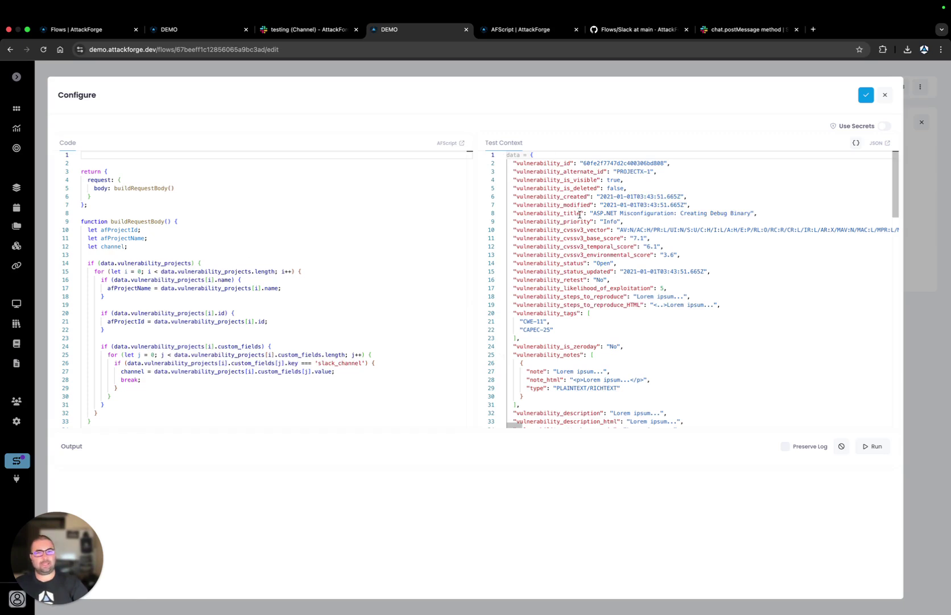
{"action": "scroll", "coordinate": [579, 214], "scroll_direction": "down", "scroll_amount": 5}
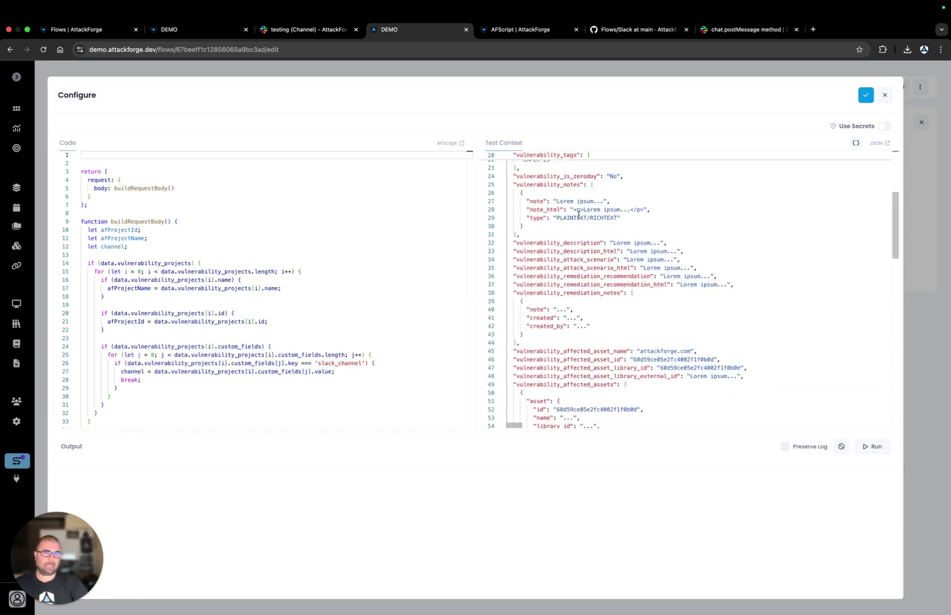
{"action": "scroll", "coordinate": [579, 215], "scroll_direction": "down", "scroll_amount": 12}
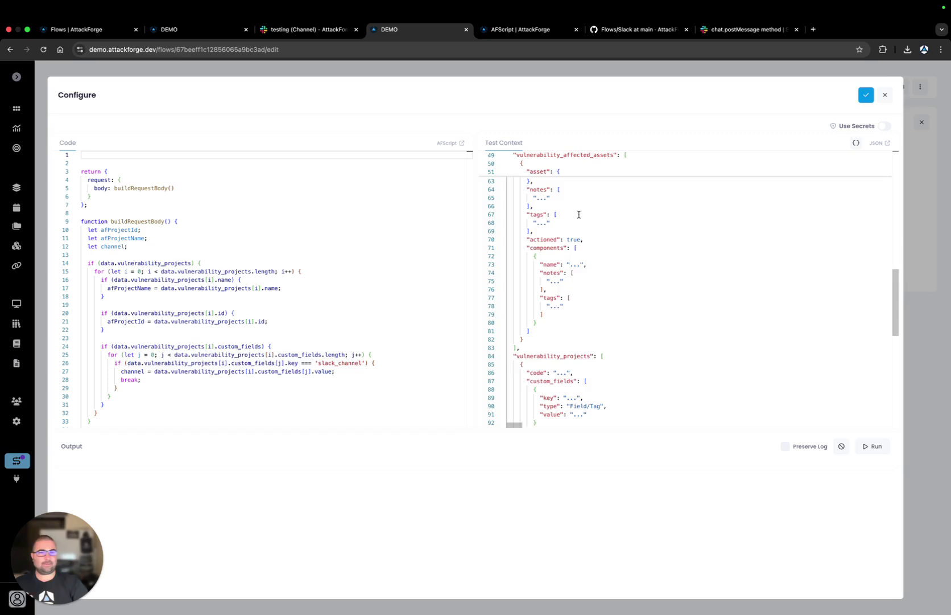
{"action": "scroll", "coordinate": [578, 215], "scroll_direction": "down", "scroll_amount": 5}
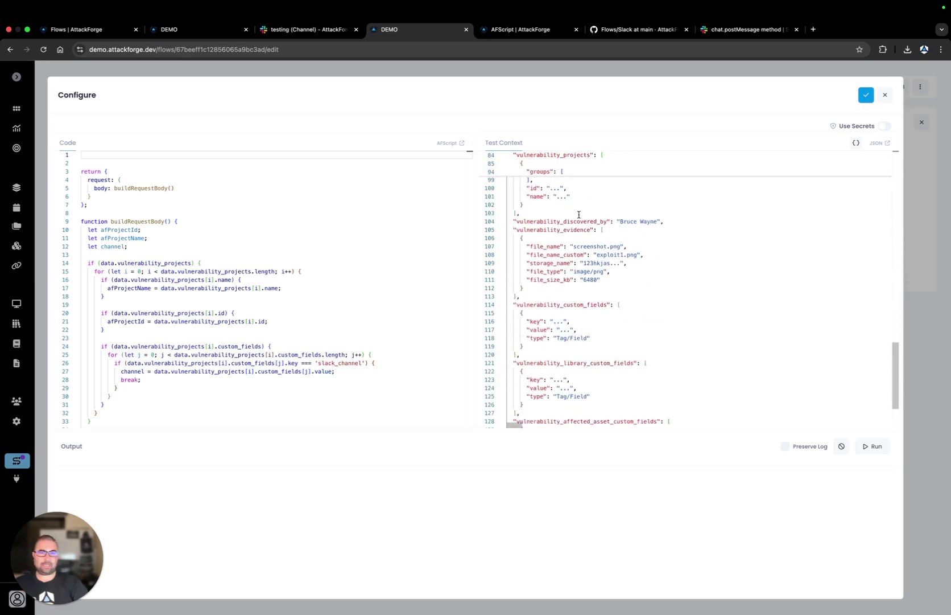
{"action": "scroll", "coordinate": [579, 214], "scroll_direction": "down", "scroll_amount": 1}
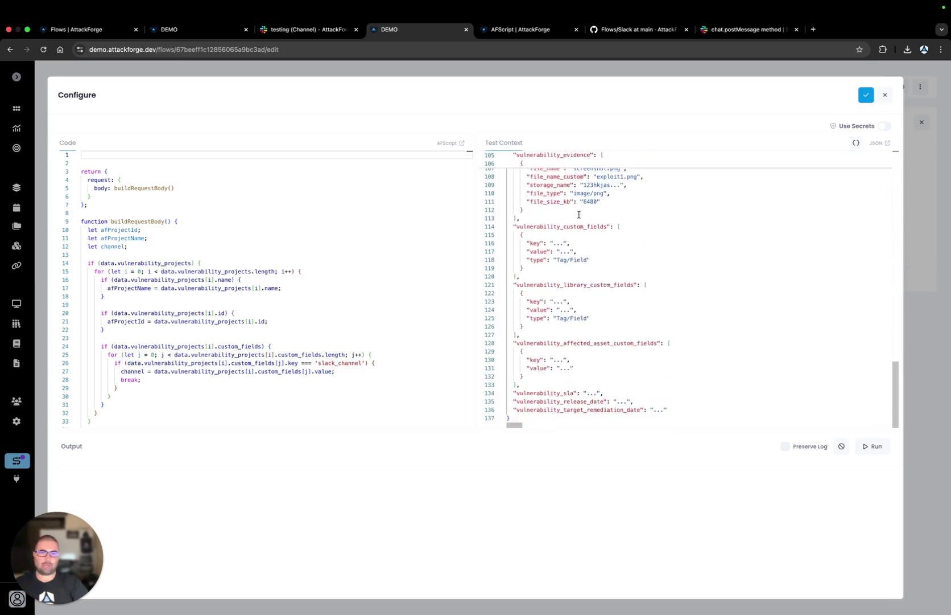
{"action": "scroll", "coordinate": [579, 215], "scroll_direction": "up", "scroll_amount": 20}
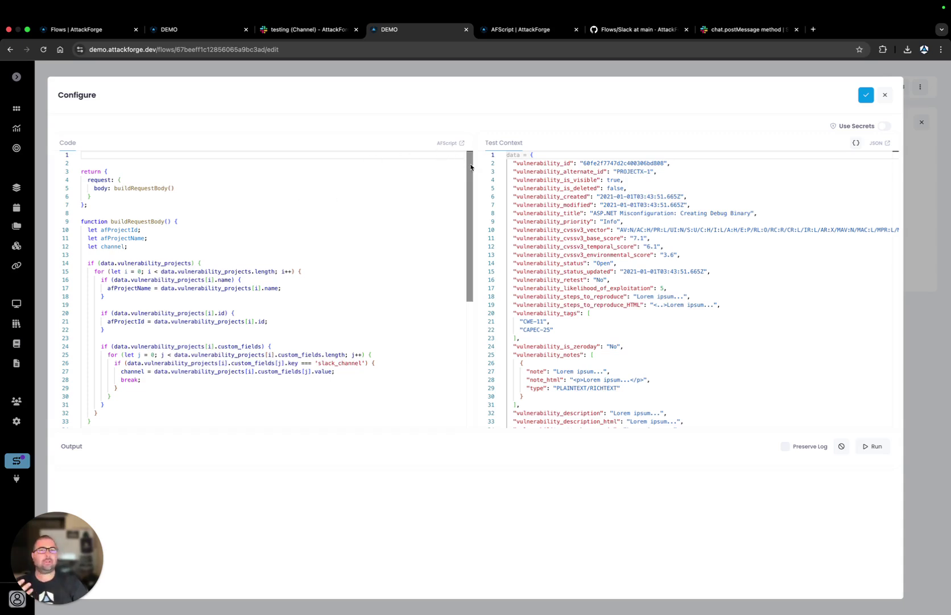
{"action": "left_click", "coordinate": [540, 28]}
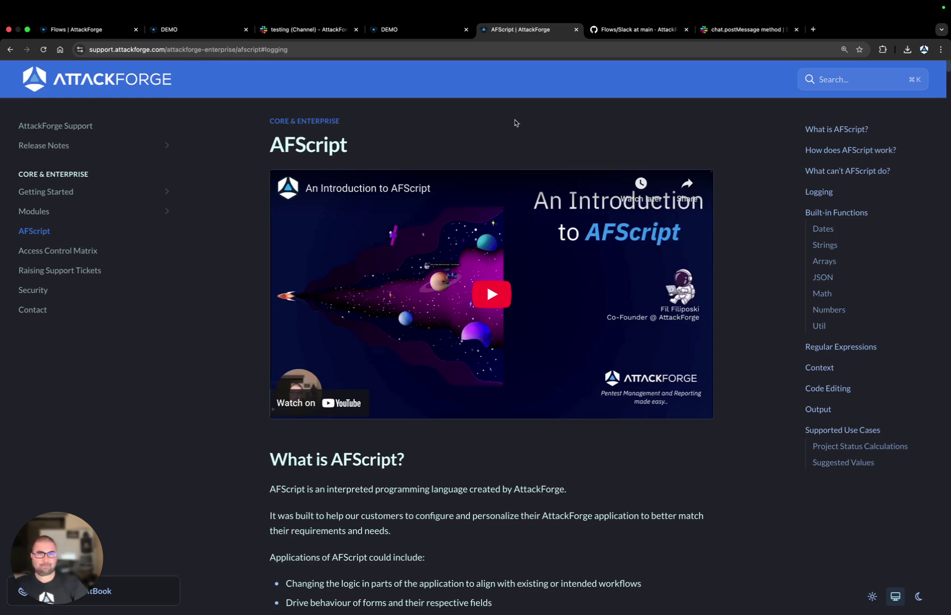
{"action": "left_click", "coordinate": [409, 33]}
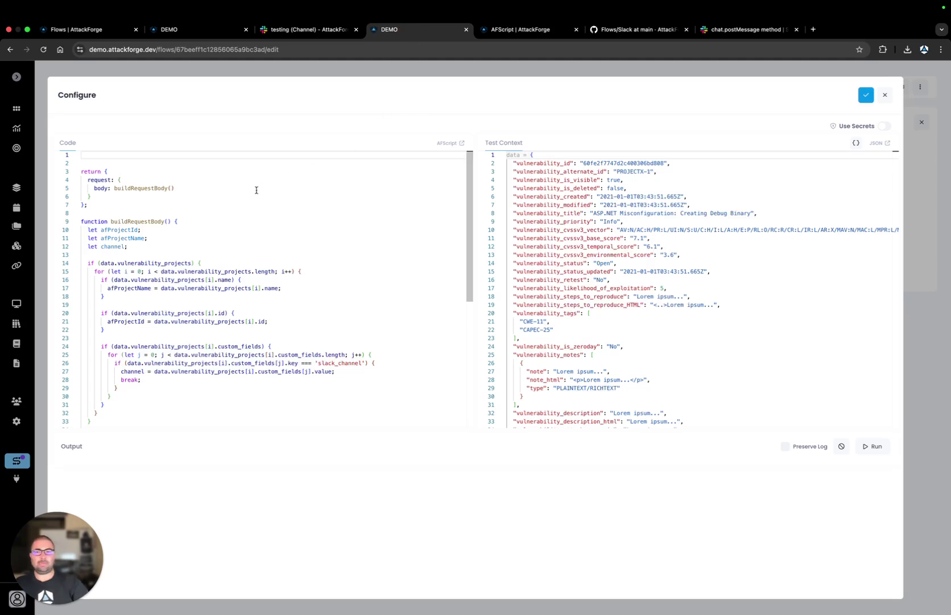
Examine the request body and buildRequestBody function in the script, comparing them with the vulnerability message in the Slack testing channel
{"action": "double_click", "coordinate": [95, 187]}
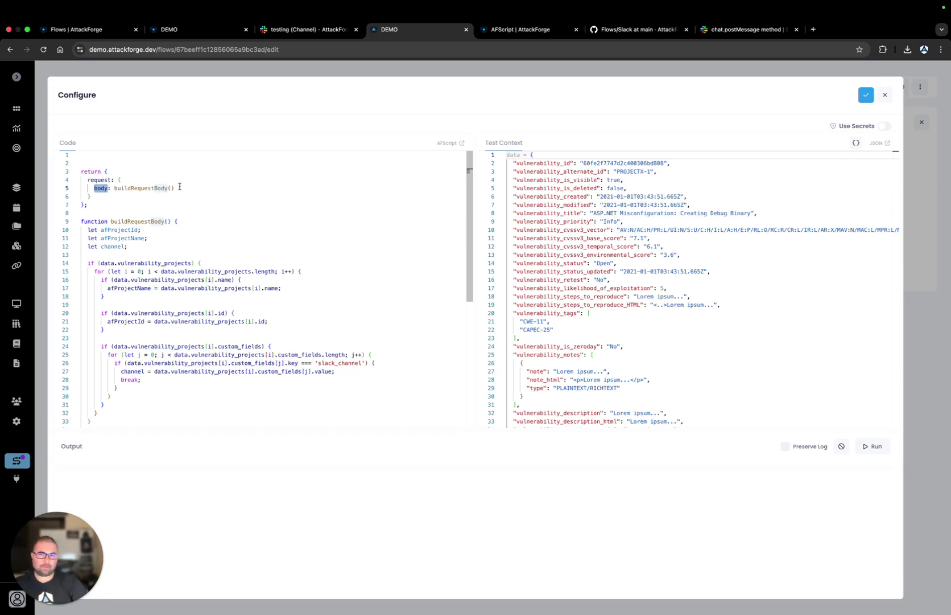
{"action": "scroll", "coordinate": [165, 205], "scroll_direction": "down", "scroll_amount": 3}
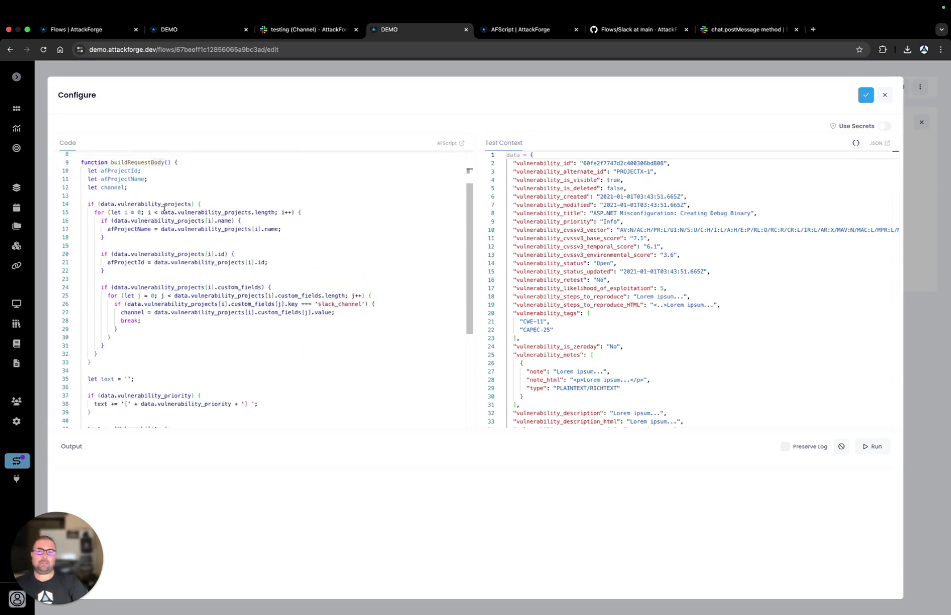
{"action": "scroll", "coordinate": [164, 207], "scroll_direction": "up", "scroll_amount": 1}
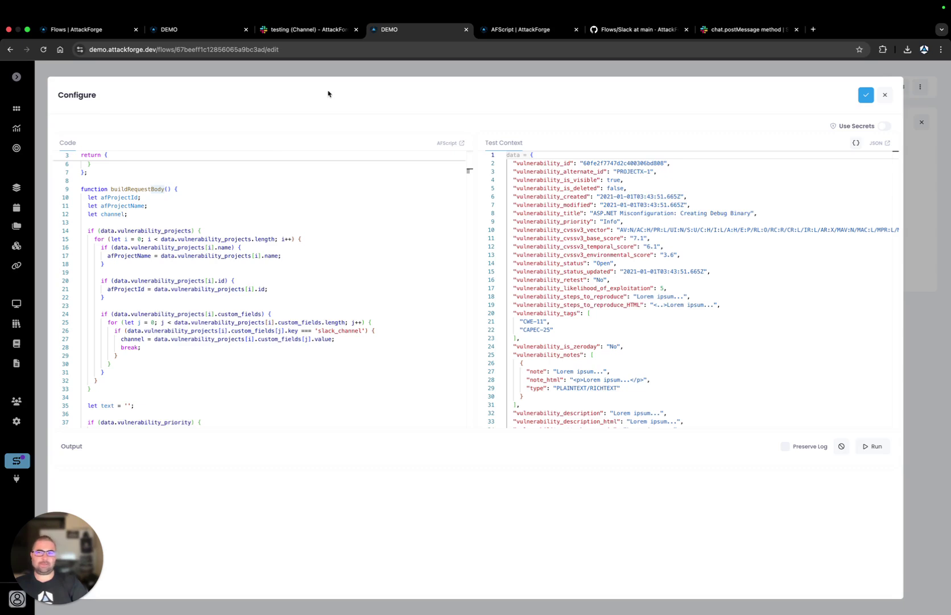
{"action": "left_click", "coordinate": [321, 34]}
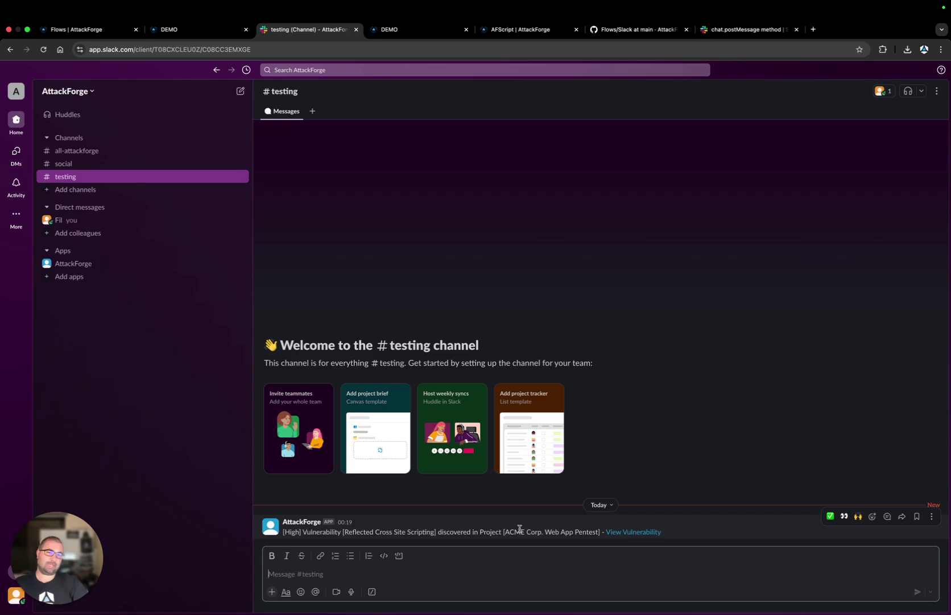
{"action": "left_click", "coordinate": [404, 31]}
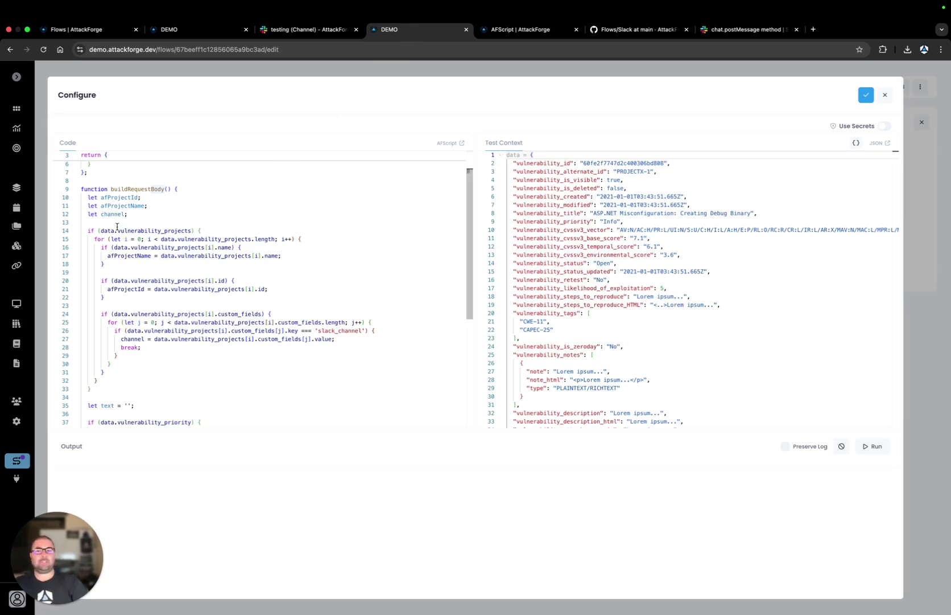
In the Projects administration settings, expand the Integrations section and view the Slack Channel custom field's configuration
{"action": "left_click", "coordinate": [198, 29]}
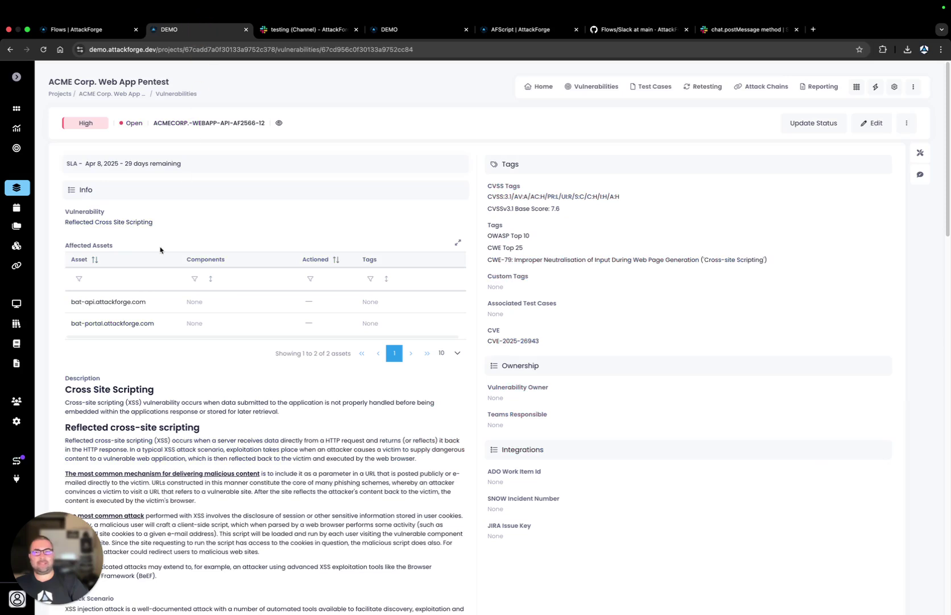
{"action": "left_click", "coordinate": [17, 421]}
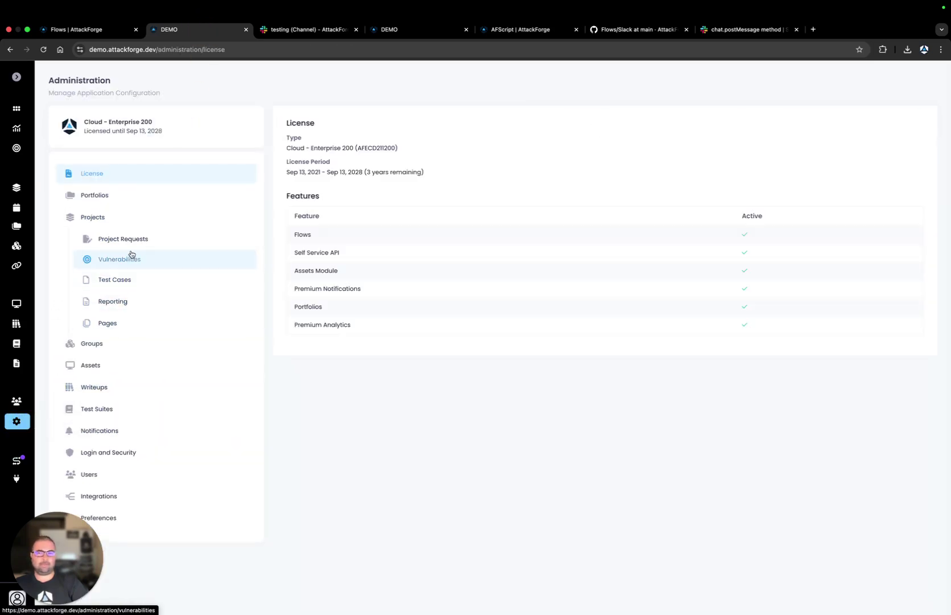
{"action": "left_click", "coordinate": [129, 215]}
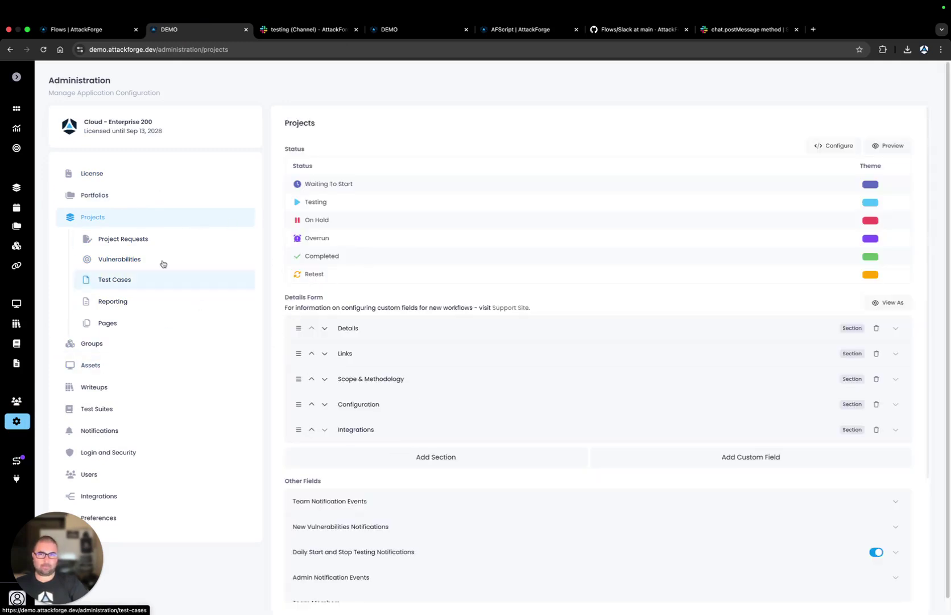
{"action": "left_click", "coordinate": [395, 428]}
{"action": "scroll", "coordinate": [433, 383], "scroll_direction": "down", "scroll_amount": 3}
{"action": "scroll", "coordinate": [433, 383], "scroll_direction": "down", "scroll_amount": 3}
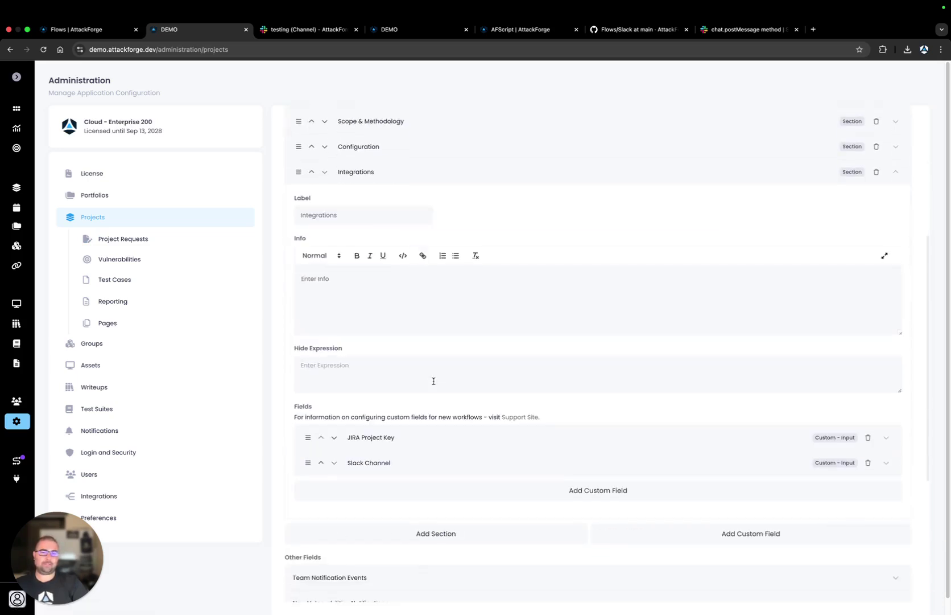
{"action": "left_click", "coordinate": [400, 458]}
{"action": "scroll", "coordinate": [400, 455], "scroll_direction": "down", "scroll_amount": 5}
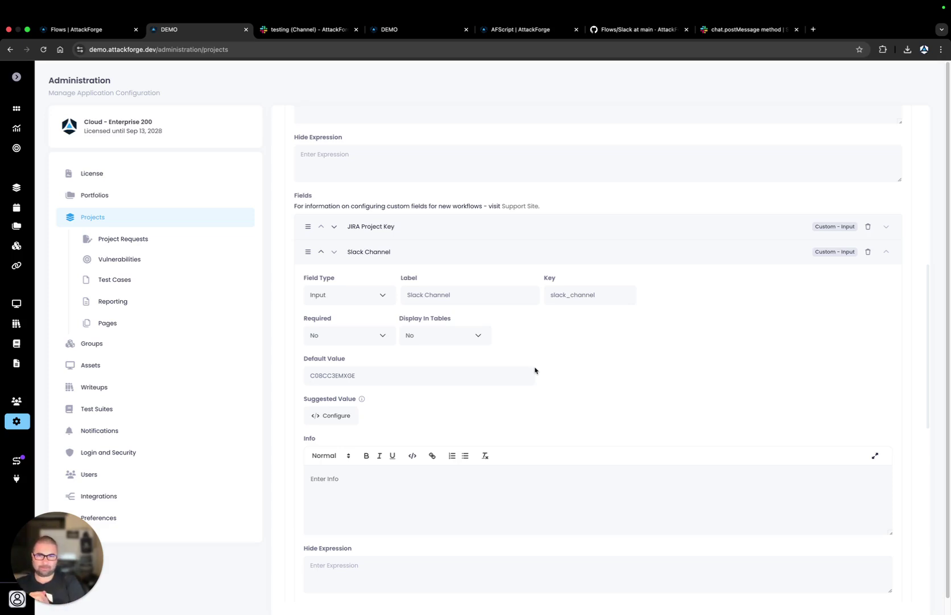
Browse the available field types for the Slack Channel custom field
{"action": "left_click", "coordinate": [384, 296]}
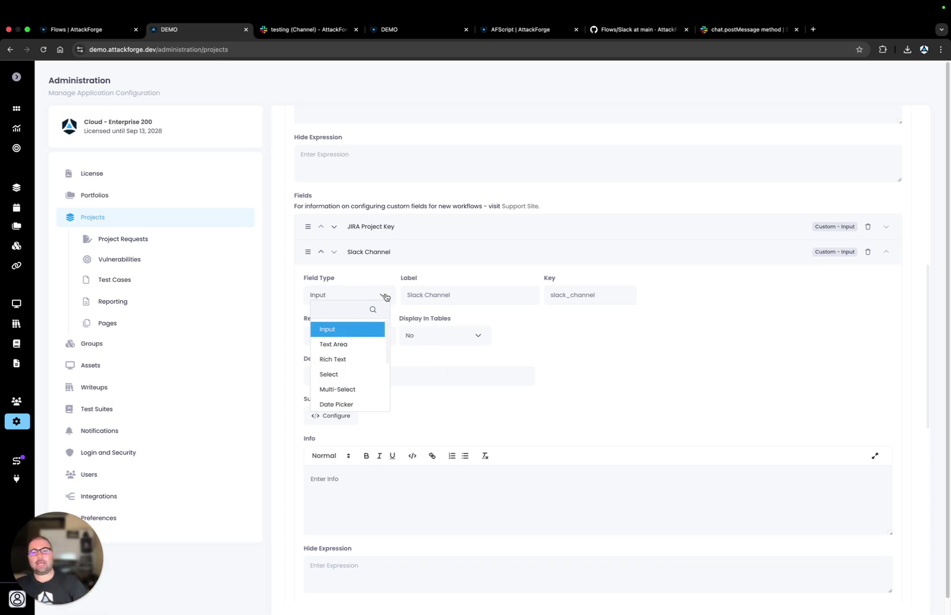
{"action": "scroll", "coordinate": [376, 354], "scroll_direction": "down", "scroll_amount": 1}
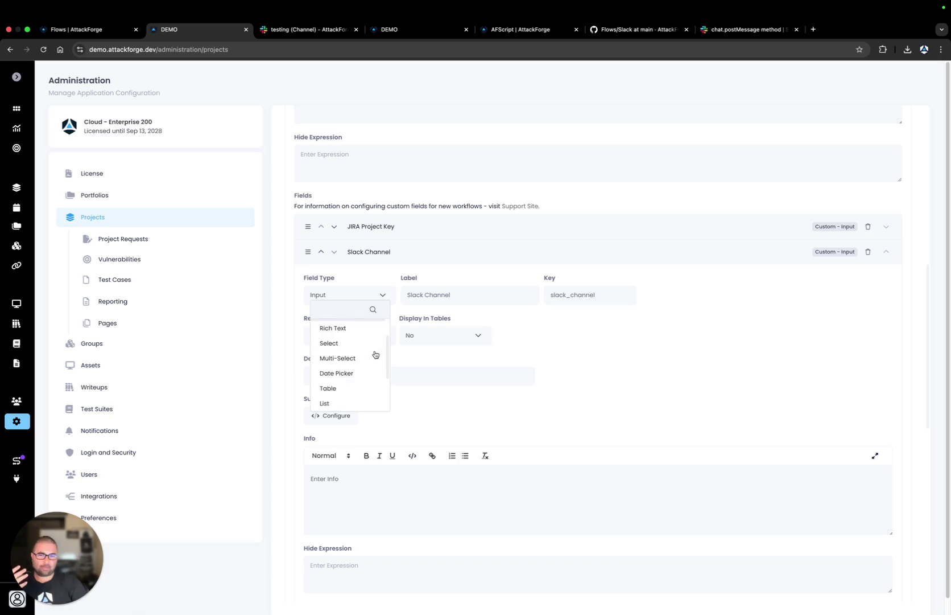
{"action": "scroll", "coordinate": [341, 400], "scroll_direction": "down", "scroll_amount": 1}
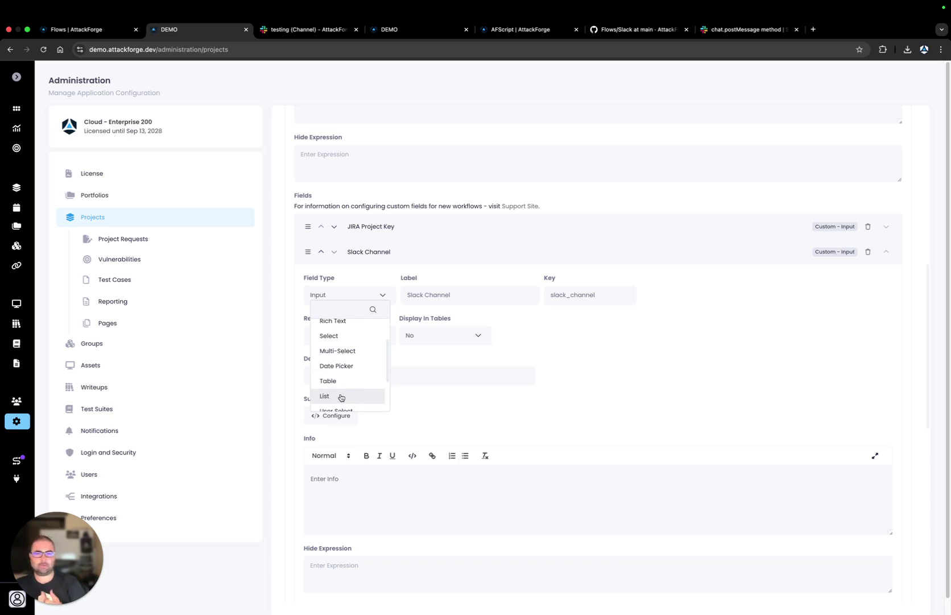
Highlight the Slack Channel field's key and examine where the request script looks up the slack_channel custom field
{"action": "left_click", "coordinate": [561, 347]}
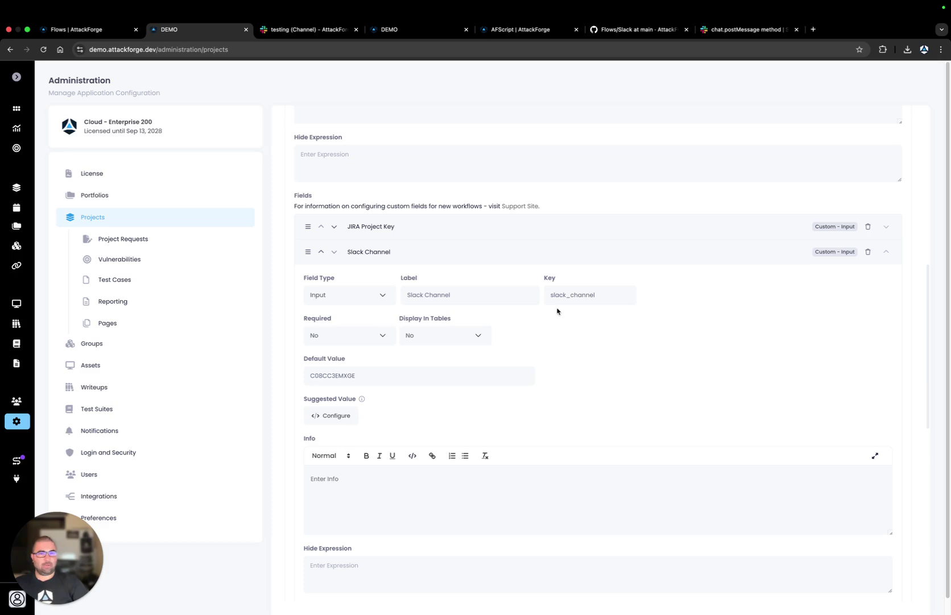
{"action": "left_click_drag", "start_coordinate": [549, 294], "coordinate": [606, 296]}
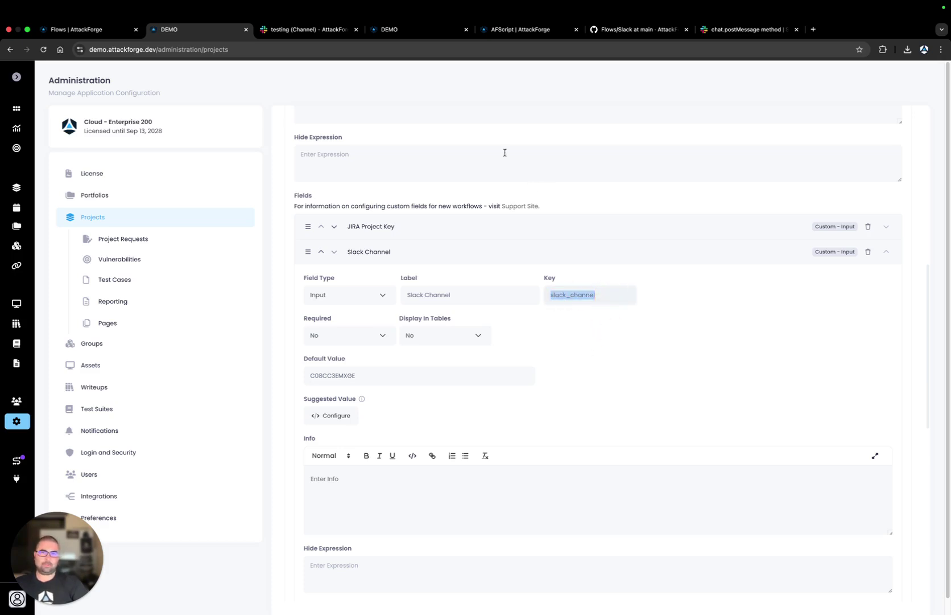
{"action": "left_click", "coordinate": [398, 29]}
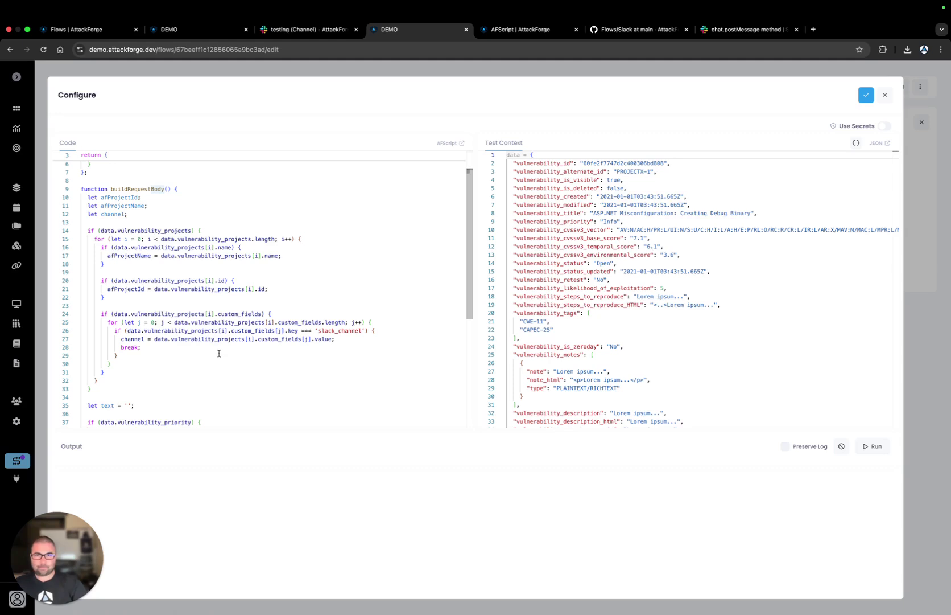
{"action": "scroll", "coordinate": [168, 288], "scroll_direction": "down", "scroll_amount": 3}
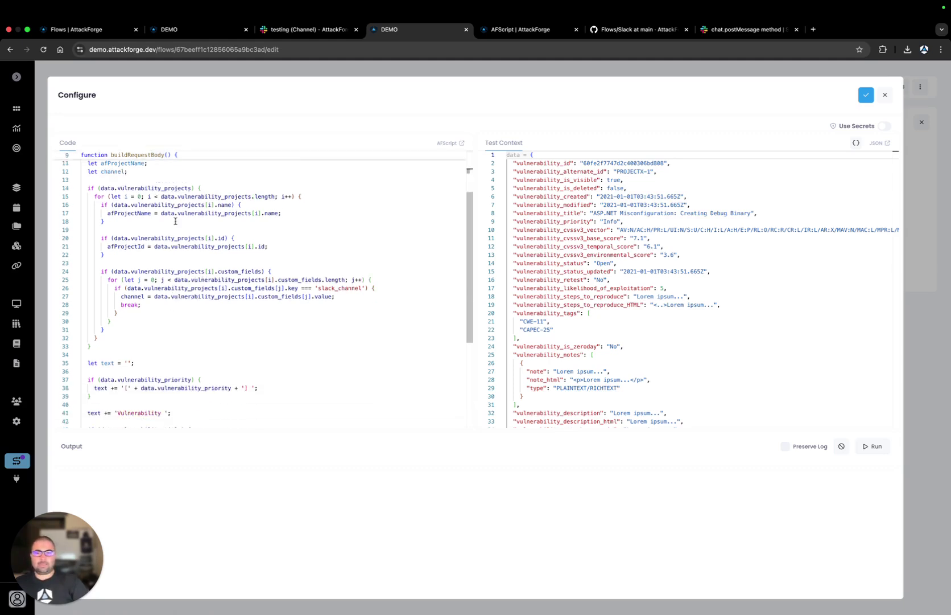
Compare the script's message text construction and returned channel and text values with the vulnerability message in the Slack testing channel
{"action": "scroll", "coordinate": [177, 238], "scroll_direction": "down", "scroll_amount": 8}
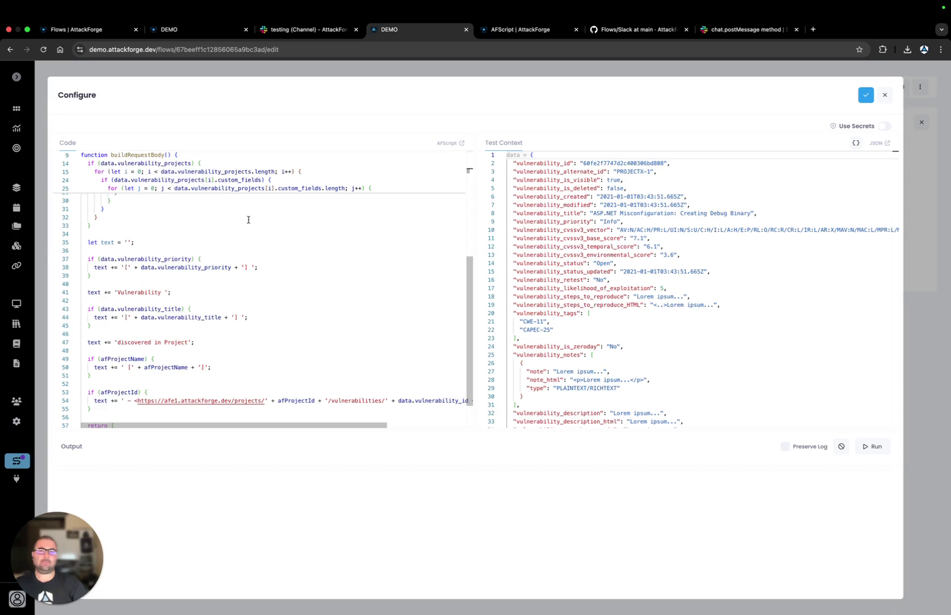
{"action": "left_click", "coordinate": [310, 29]}
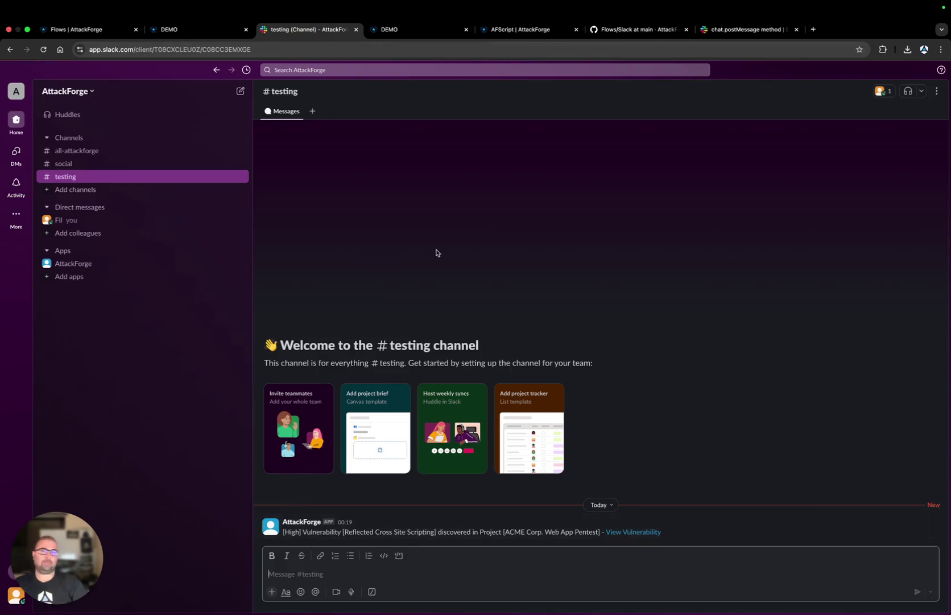
{"action": "left_click", "coordinate": [390, 29]}
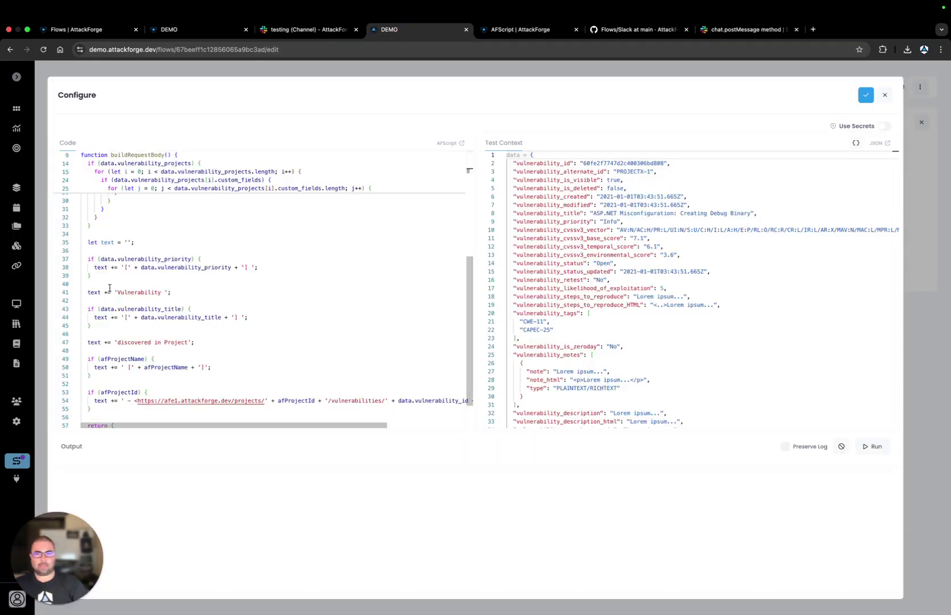
{"action": "left_click", "coordinate": [334, 32]}
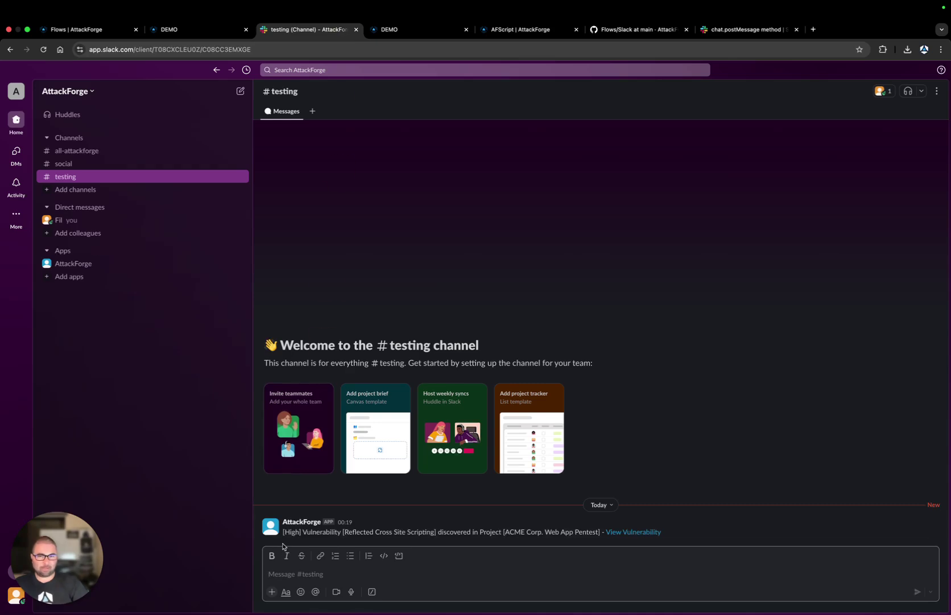
{"action": "left_click", "coordinate": [386, 32]}
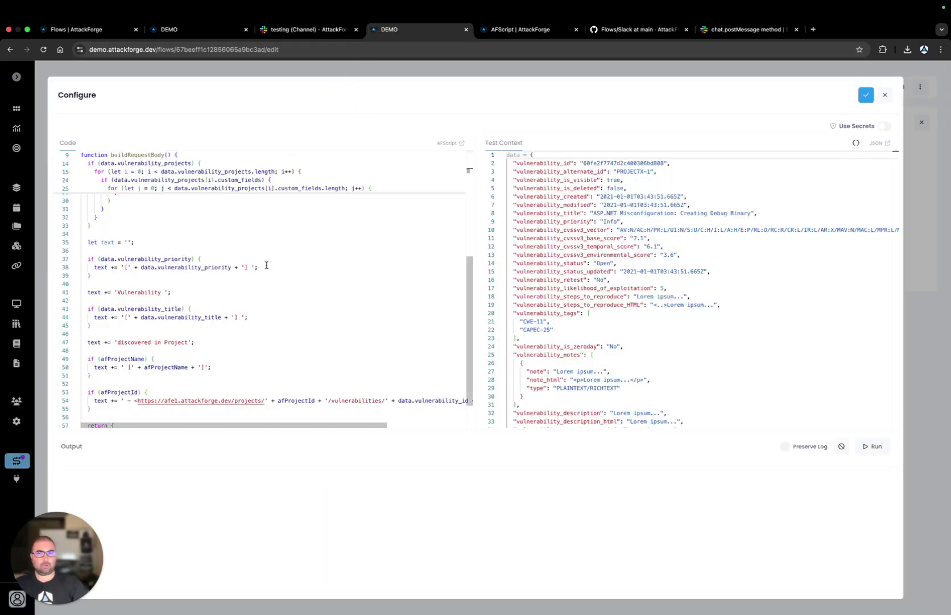
{"action": "scroll", "coordinate": [232, 283], "scroll_direction": "down", "scroll_amount": 2}
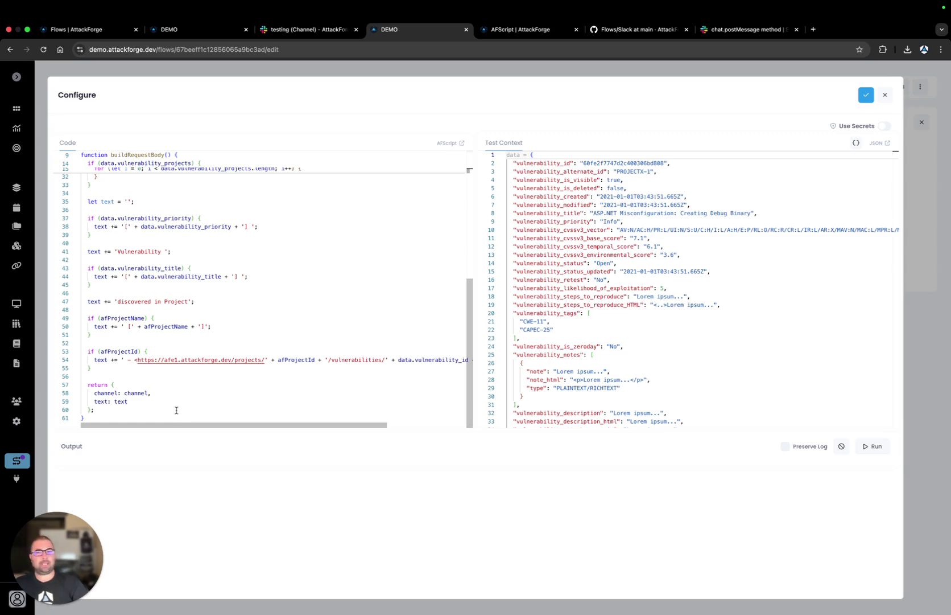
{"action": "left_click", "coordinate": [299, 34]}
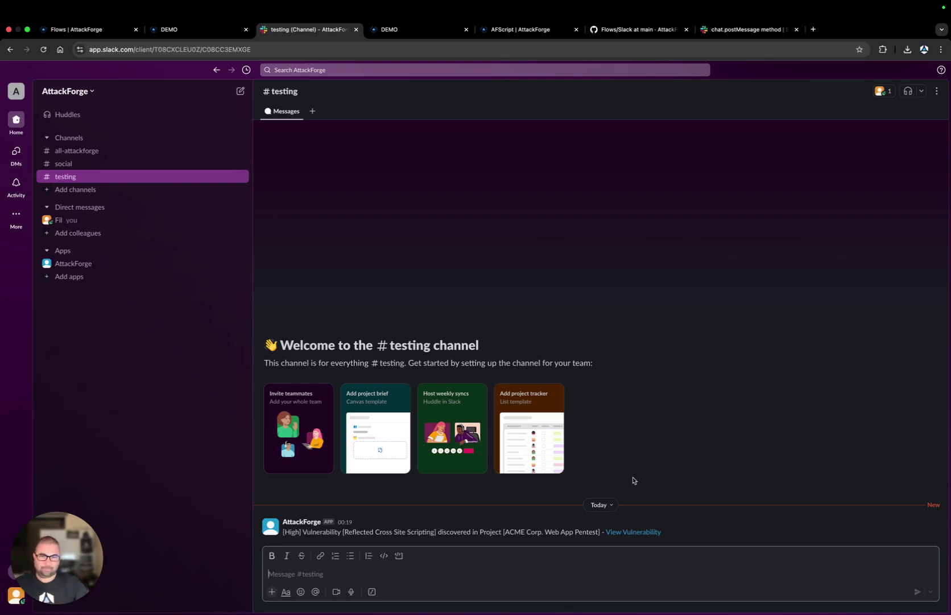
{"action": "left_click", "coordinate": [381, 29]}
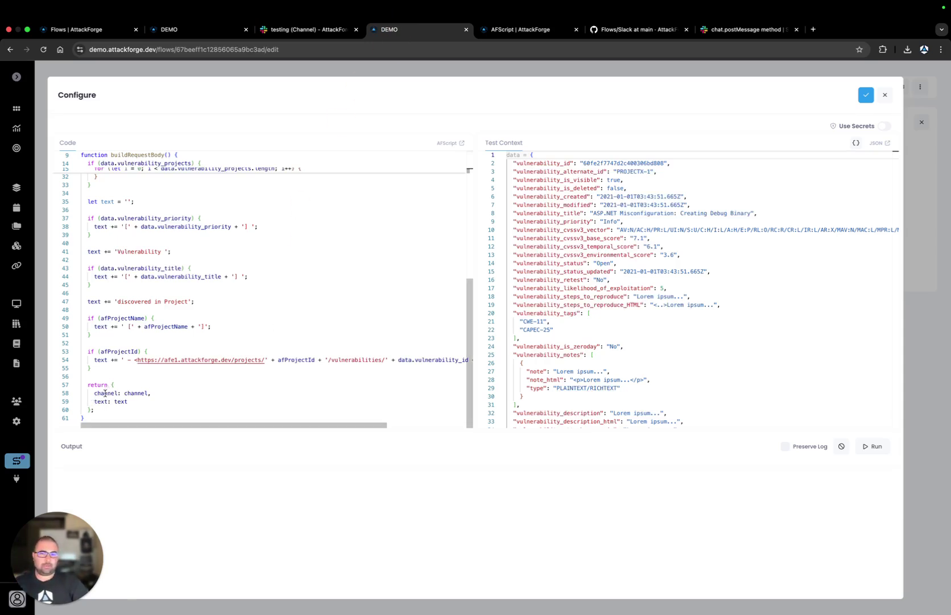
Check the channel and text arguments in Slack's chat.postMessage reference, and close the request script editor without applying changes
{"action": "left_click", "coordinate": [730, 29]}
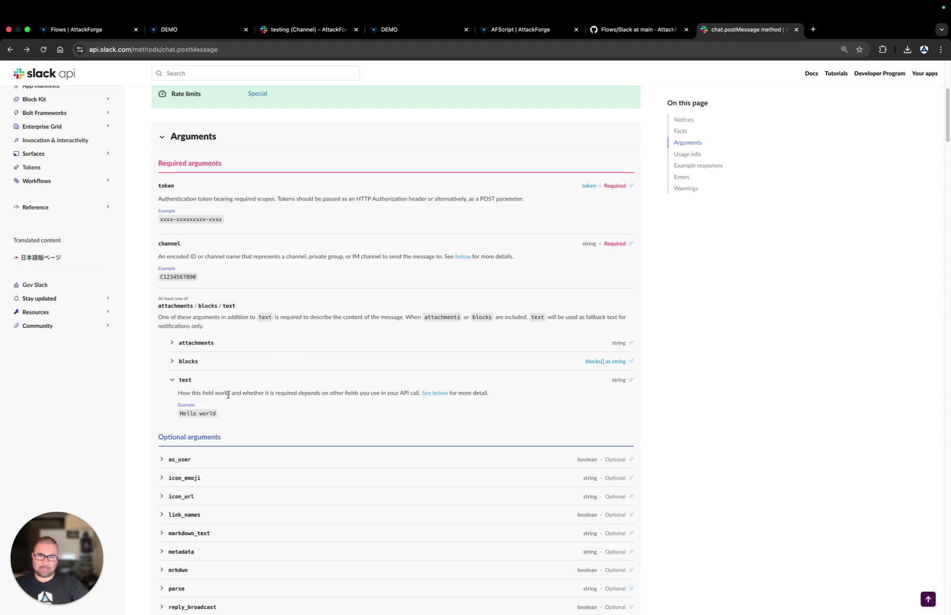
{"action": "double_click", "coordinate": [162, 244]}
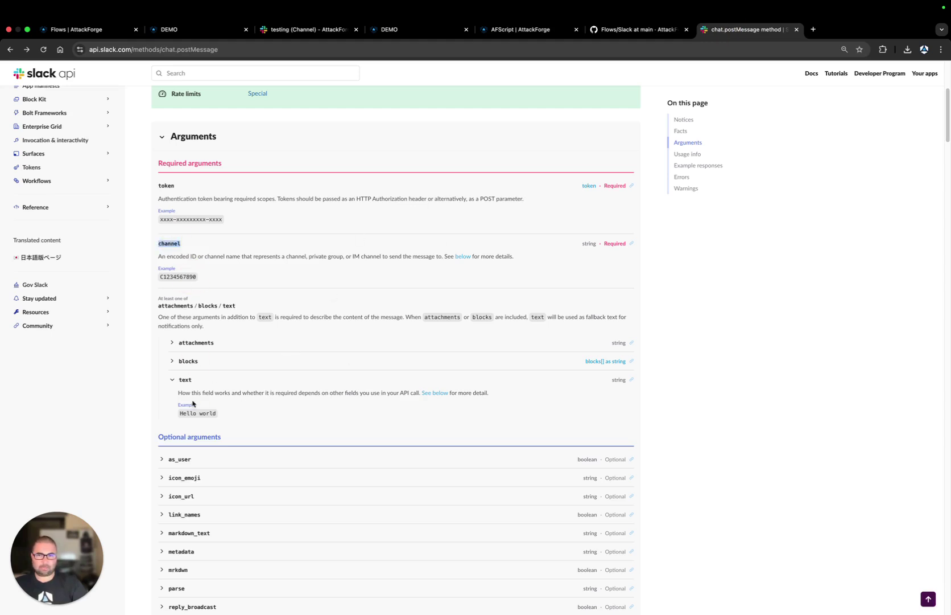
{"action": "left_click", "coordinate": [196, 379]}
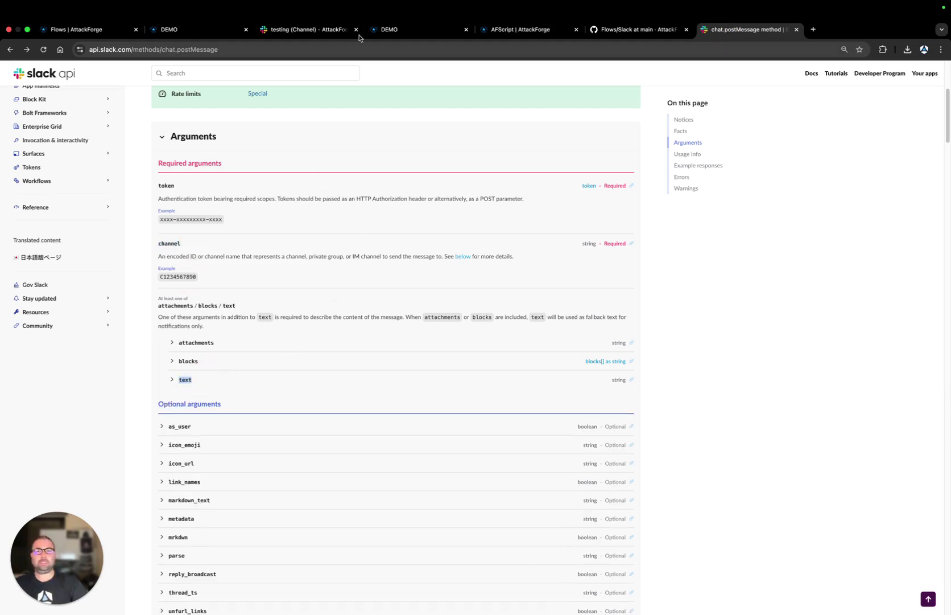
{"action": "left_click", "coordinate": [332, 30]}
{"action": "left_click", "coordinate": [398, 29]}
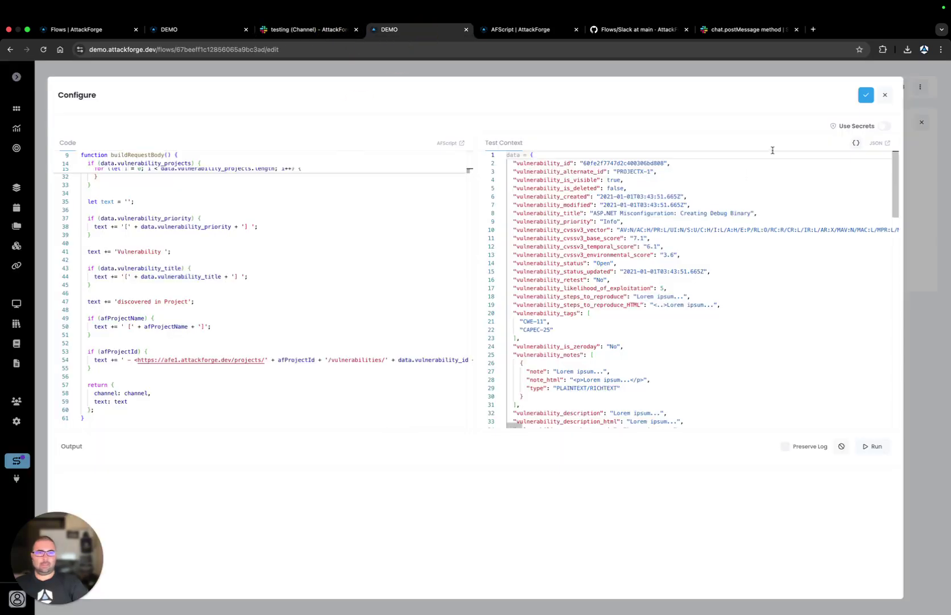
{"action": "left_click", "coordinate": [884, 94]}
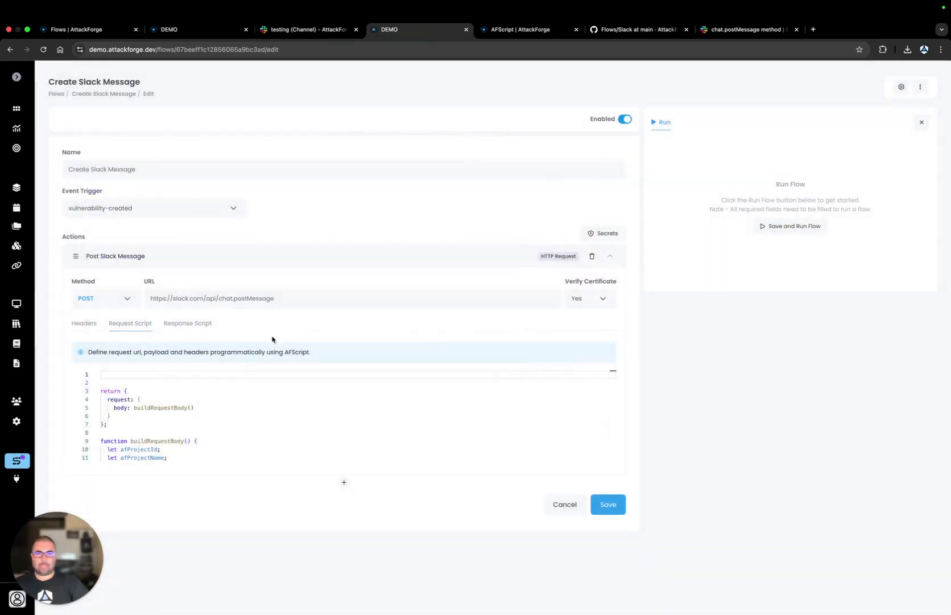
Open the Post Slack Message response script in the full editor and look through Slack's chat.postMessage reference, including its usage info
{"action": "left_click", "coordinate": [177, 323]}
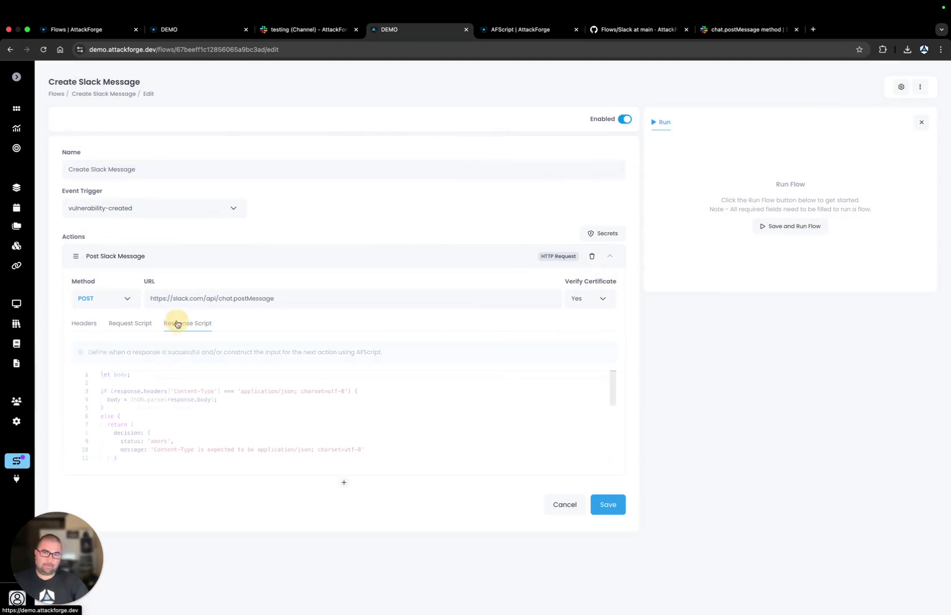
{"action": "left_click", "coordinate": [182, 413]}
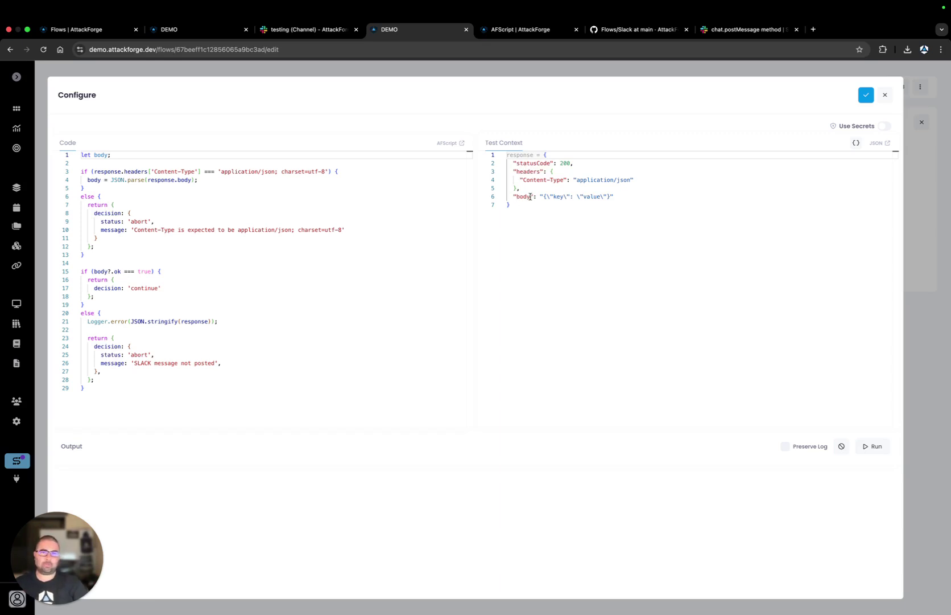
{"action": "left_click", "coordinate": [719, 33]}
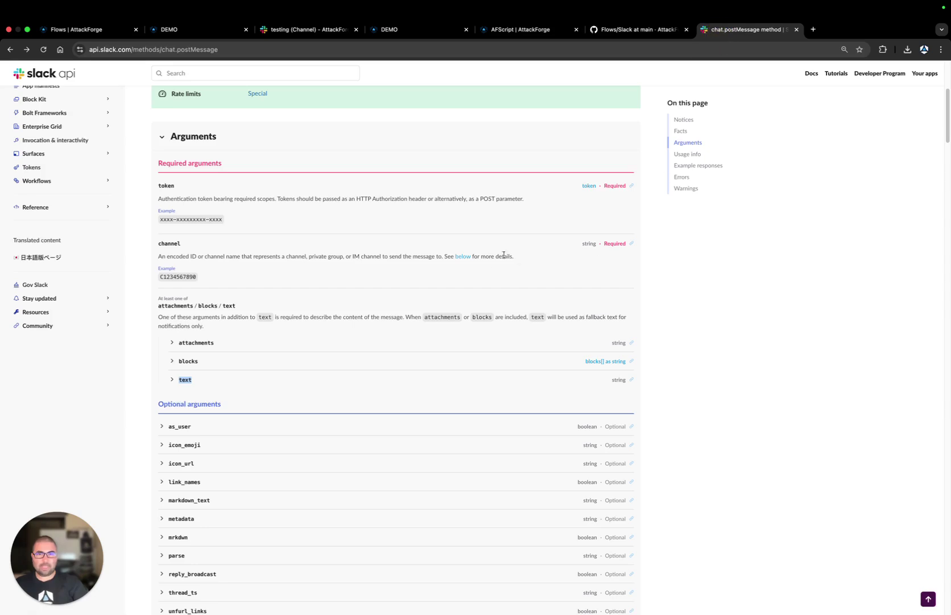
{"action": "scroll", "coordinate": [491, 263], "scroll_direction": "up", "scroll_amount": 5}
{"action": "scroll", "coordinate": [492, 263], "scroll_direction": "down", "scroll_amount": 1}
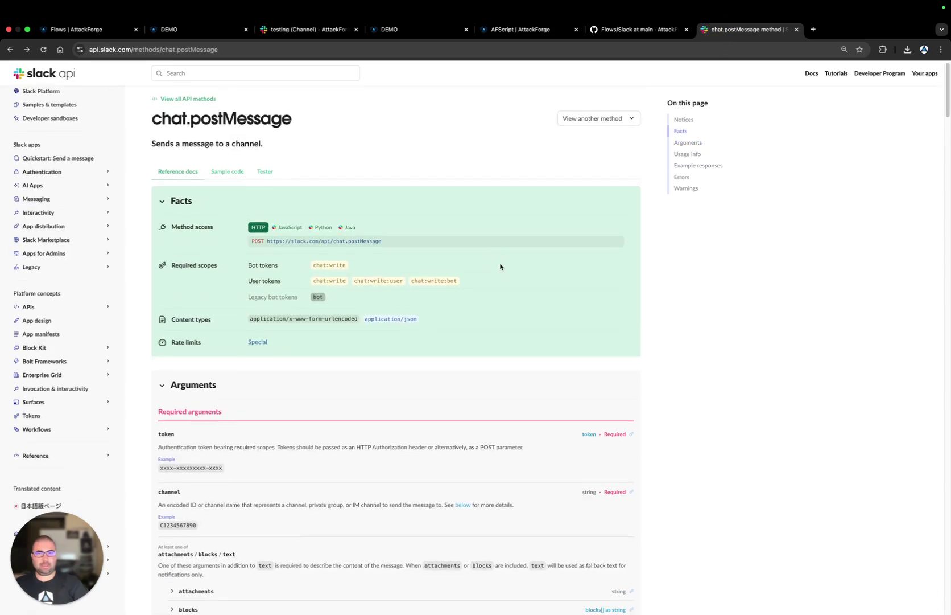
{"action": "scroll", "coordinate": [458, 373], "scroll_direction": "down", "scroll_amount": 8}
{"action": "scroll", "coordinate": [469, 362], "scroll_direction": "down", "scroll_amount": 5}
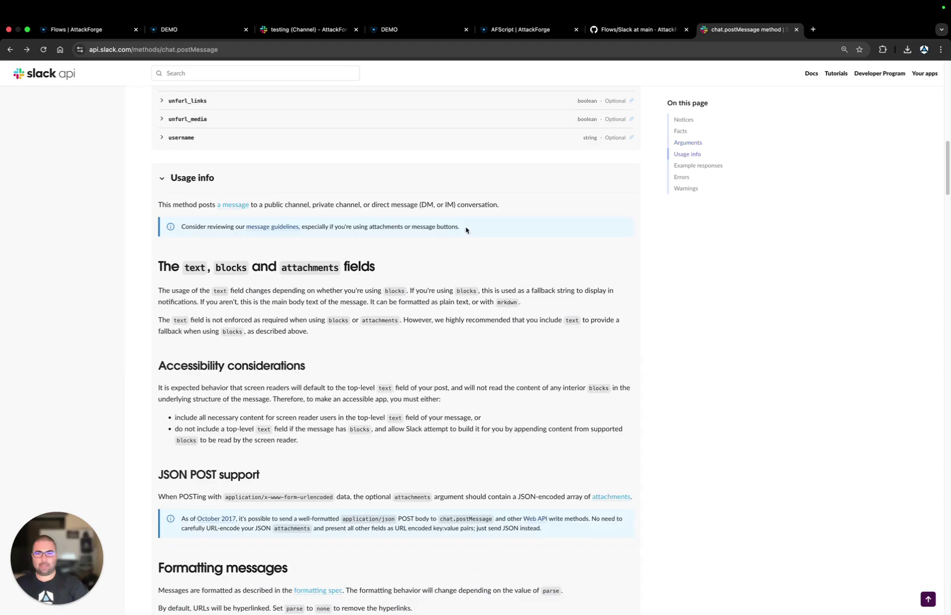
{"action": "scroll", "coordinate": [376, 262], "scroll_direction": "down", "scroll_amount": 3}
{"action": "scroll", "coordinate": [378, 263], "scroll_direction": "up", "scroll_amount": 15}
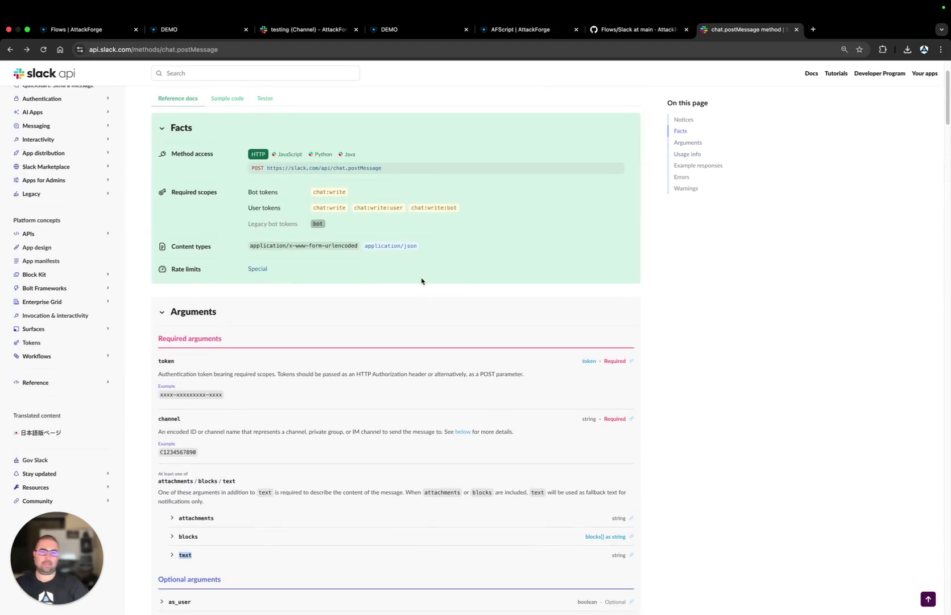
{"action": "scroll", "coordinate": [421, 279], "scroll_direction": "down", "scroll_amount": 4}
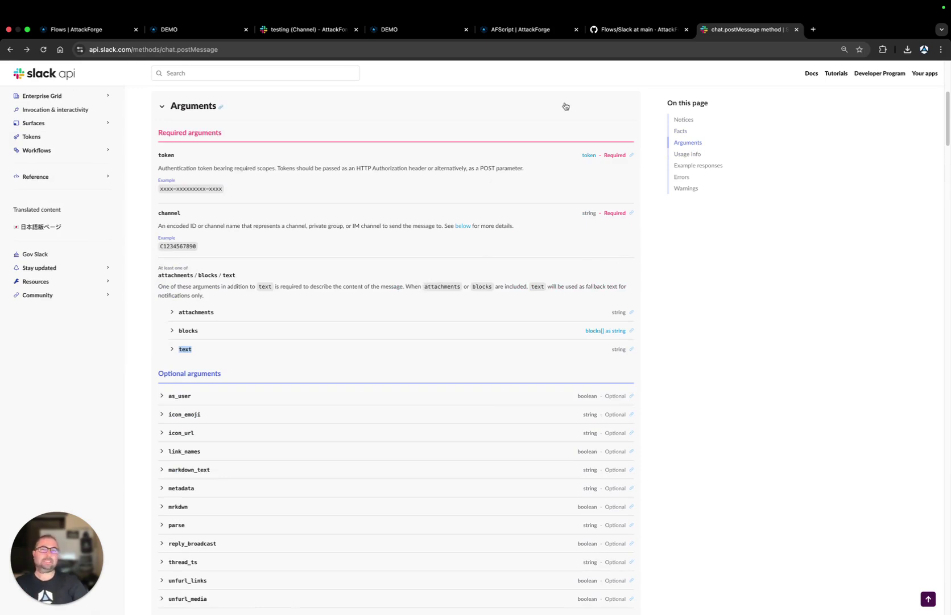
Examine the response script's body ok check, and close its editor without applying changes, collapsing the Post Slack Message action
{"action": "left_click", "coordinate": [427, 32]}
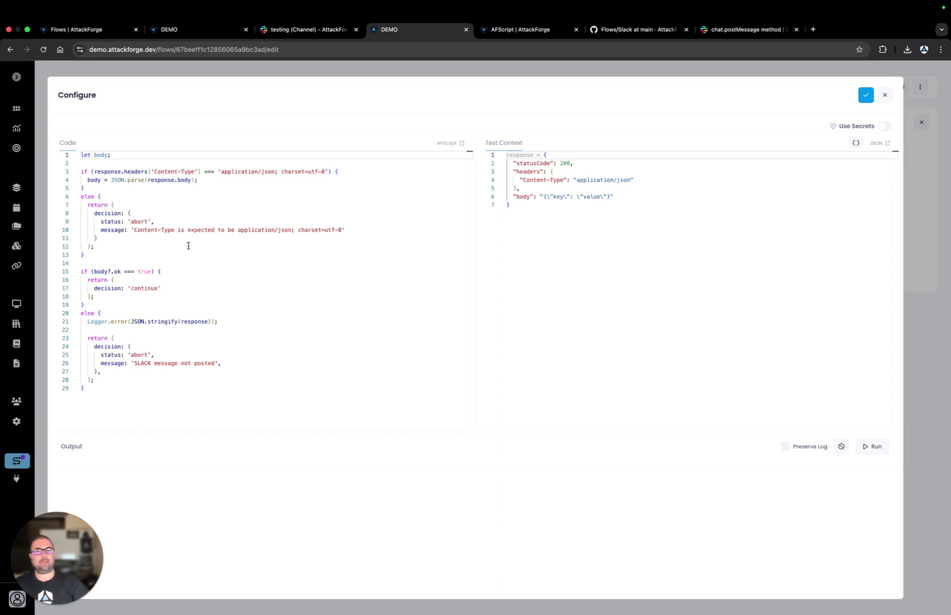
{"action": "left_click", "coordinate": [117, 271]}
{"action": "double_click", "coordinate": [116, 271]}
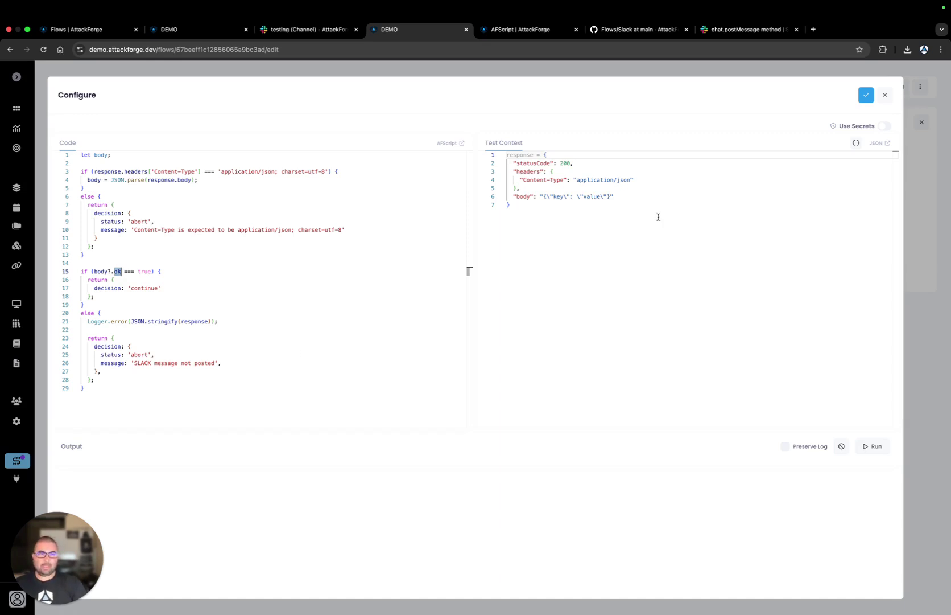
{"action": "left_click", "coordinate": [885, 96]}
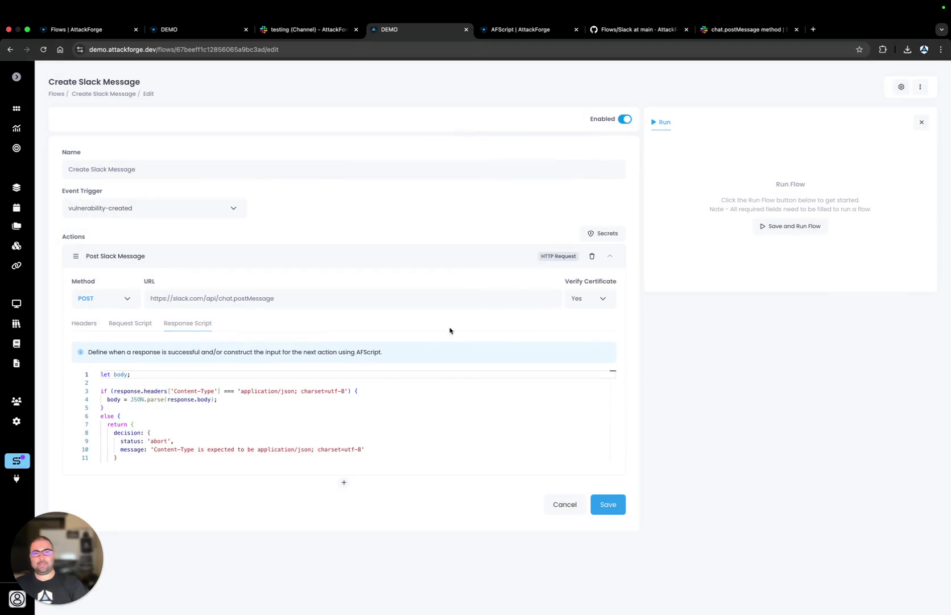
{"action": "left_click", "coordinate": [290, 259]}
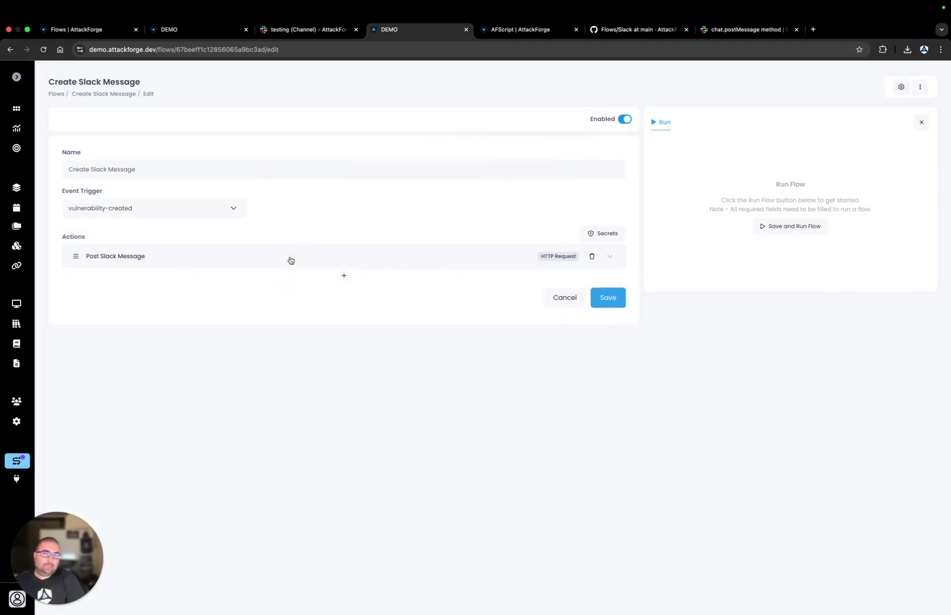